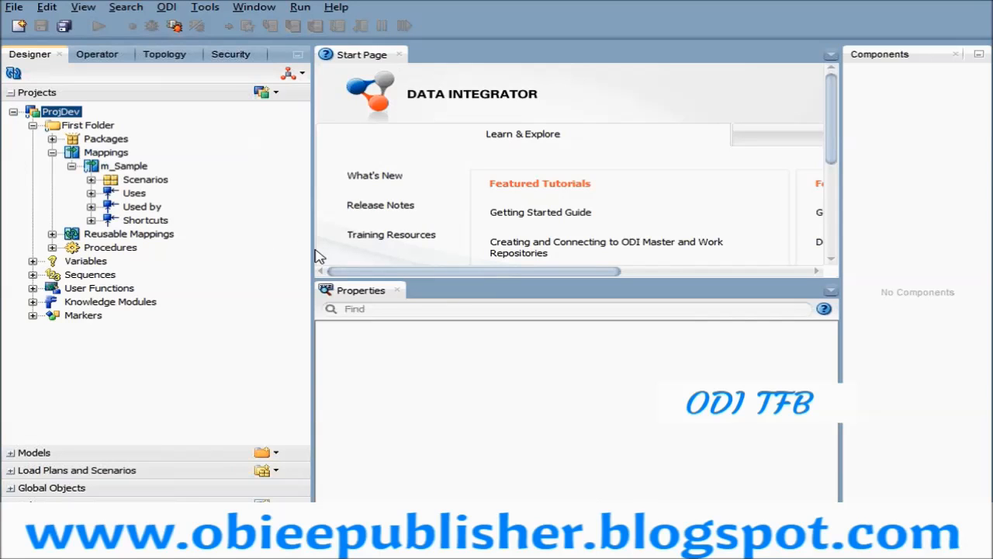
pyautogui.moveTo(312, 251); pyautogui.dragTo(282, 266)
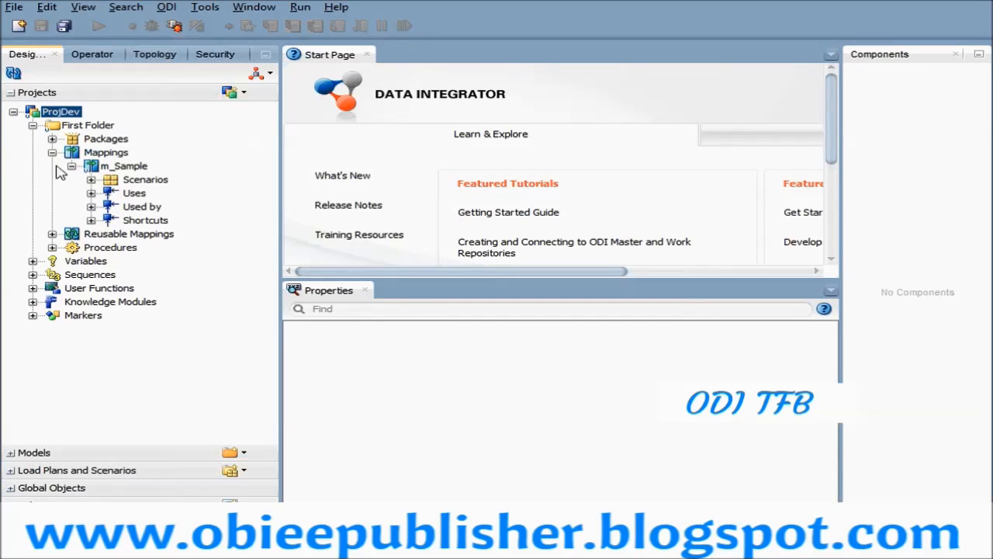
pyautogui.click(101, 154)
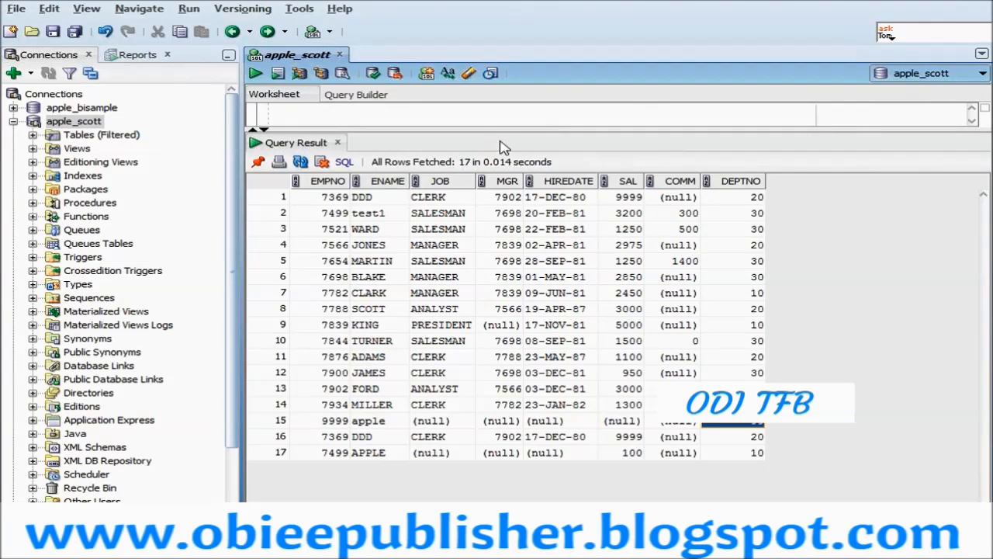
# - In SQL Developer's apple_scott worksheet, enlarge the query area and change the TAB query's TNAME filter to '%52'
pyautogui.moveTo(504, 127); pyautogui.dragTo(542, 349)
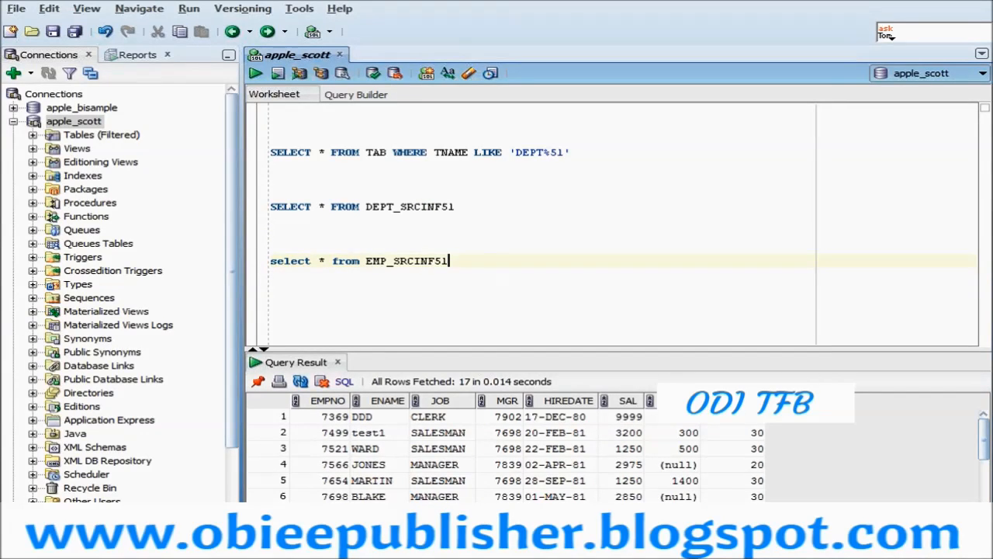
pyautogui.click(564, 152)
pyautogui.press('BackSpace')
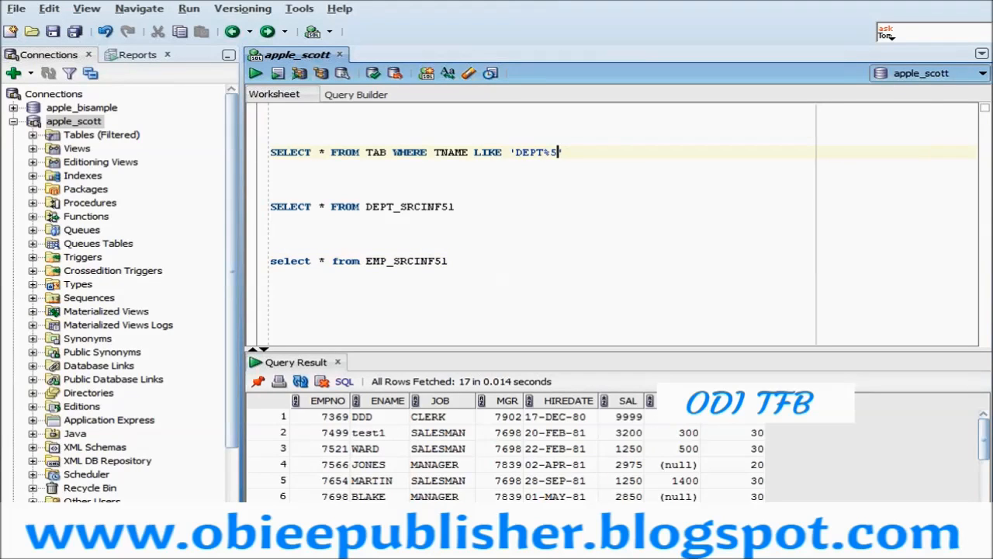
pyautogui.write('2')
pyautogui.press('Left')
pyautogui.press('Left')
pyautogui.press('Left')
pyautogui.press('BackSpace')
pyautogui.press('BackSpace')
pyautogui.press('BackSpace')
pyautogui.press('BackSpace')
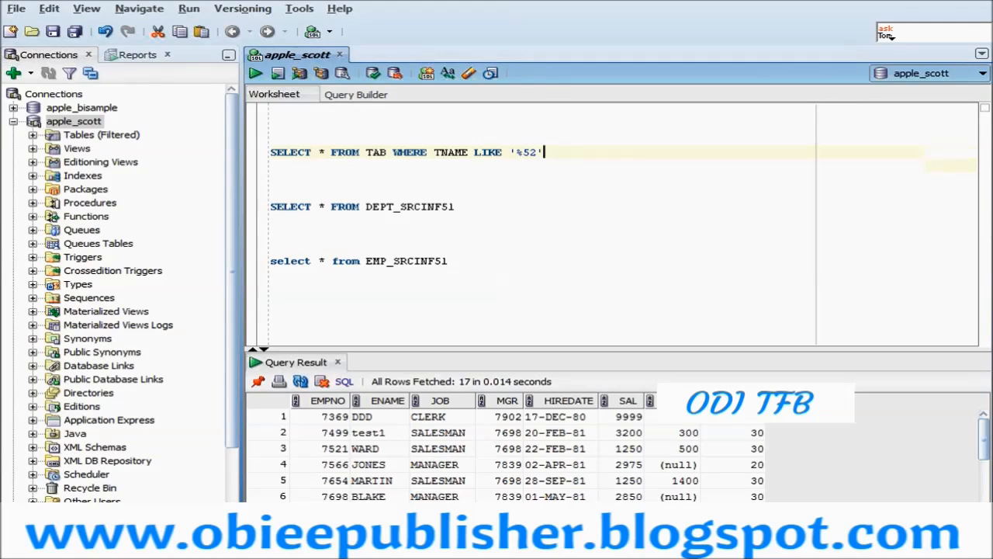
# - Add a blank line after the TAB query with the '%52' filter and run that query
pyautogui.press('Return')
pyautogui.hotkey('ctrl', 'Return')
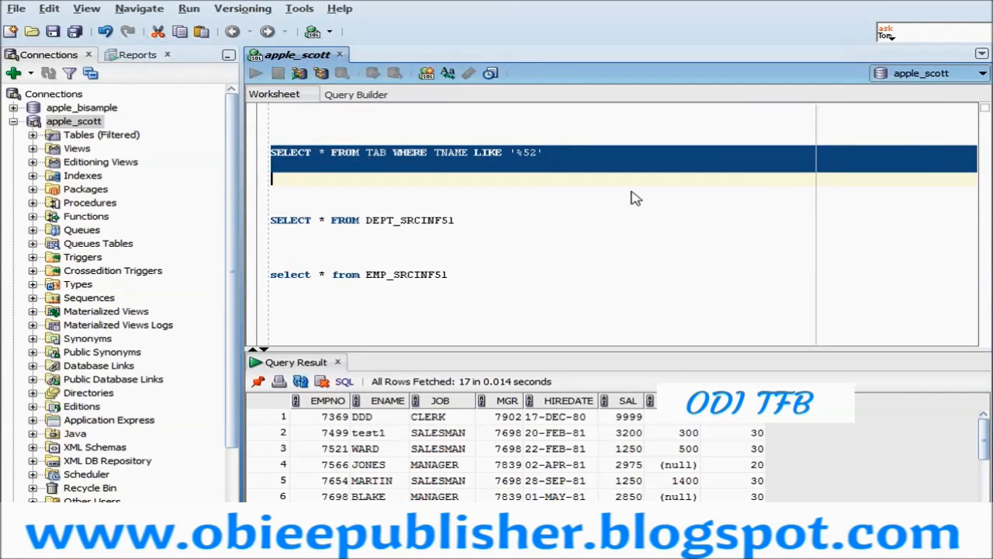
pyautogui.click(630, 205)
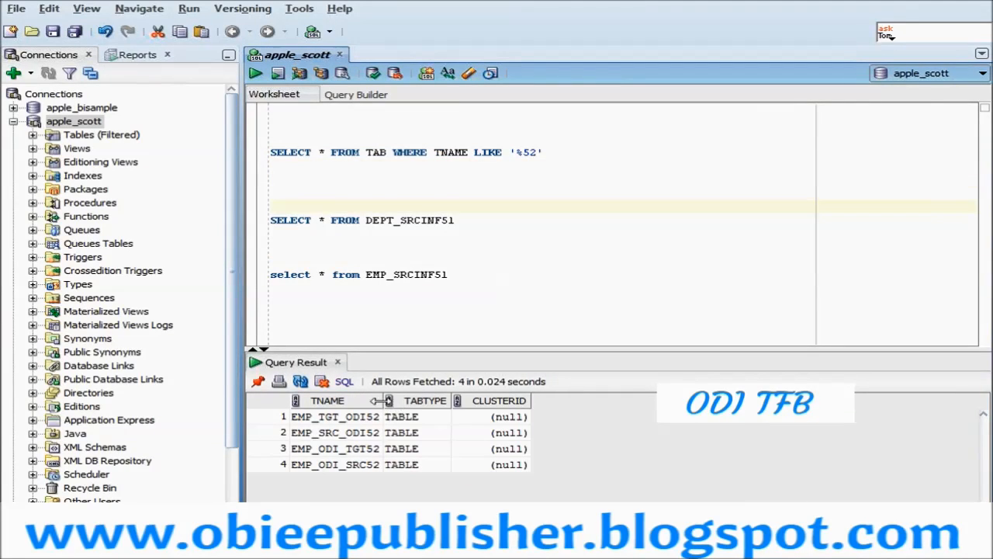
# - Widen the TNAME result column and copy the names EMP_SRC_ODI52 and EMP_ODI_TGT52 into the worksheet below the TAB query
pyautogui.moveTo(386, 401); pyautogui.dragTo(494, 401)
pyautogui.click(392, 432)
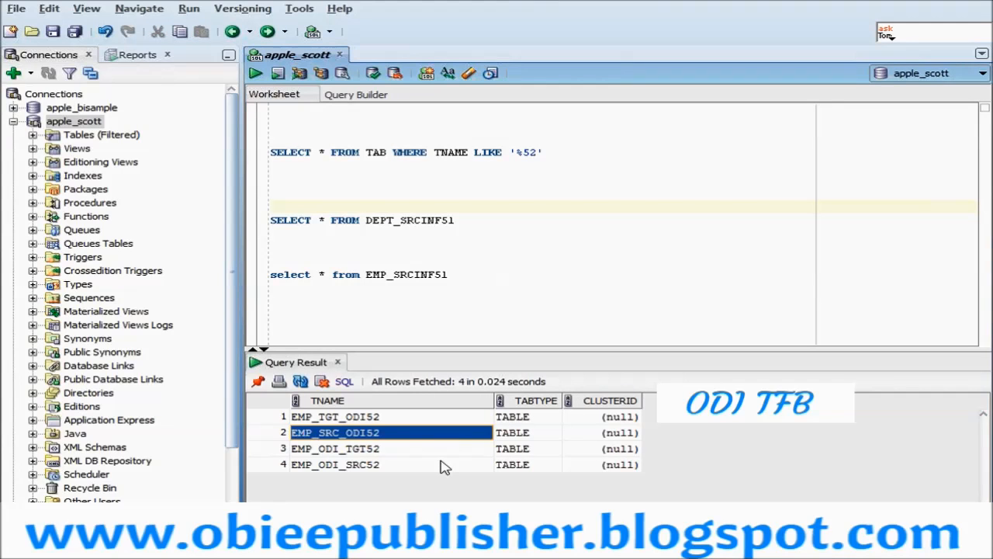
pyautogui.press('Down')
pyautogui.press('Up')
pyautogui.hotkey('shift', 'Down')
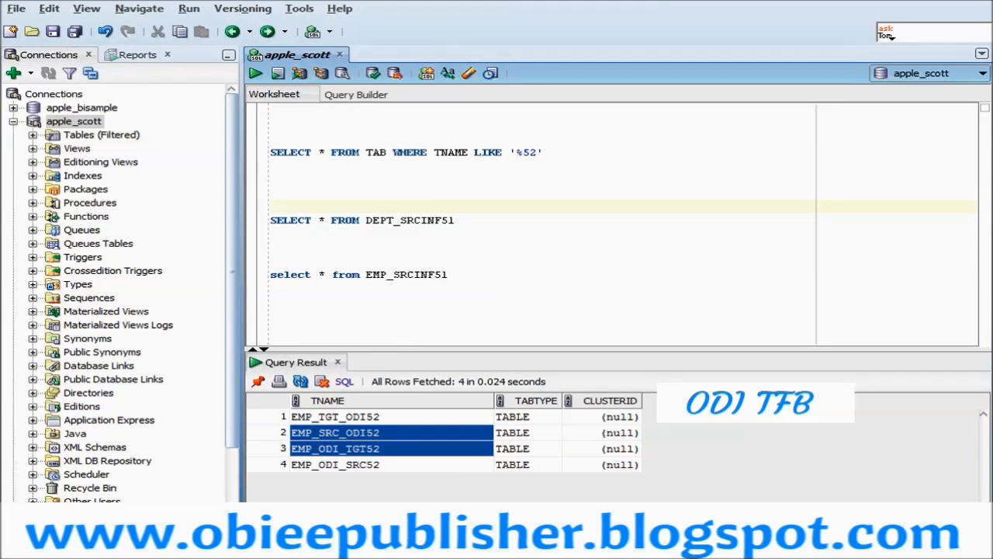
pyautogui.write('EMP_SRC_ODI52 EMP_ODI_TGT52')
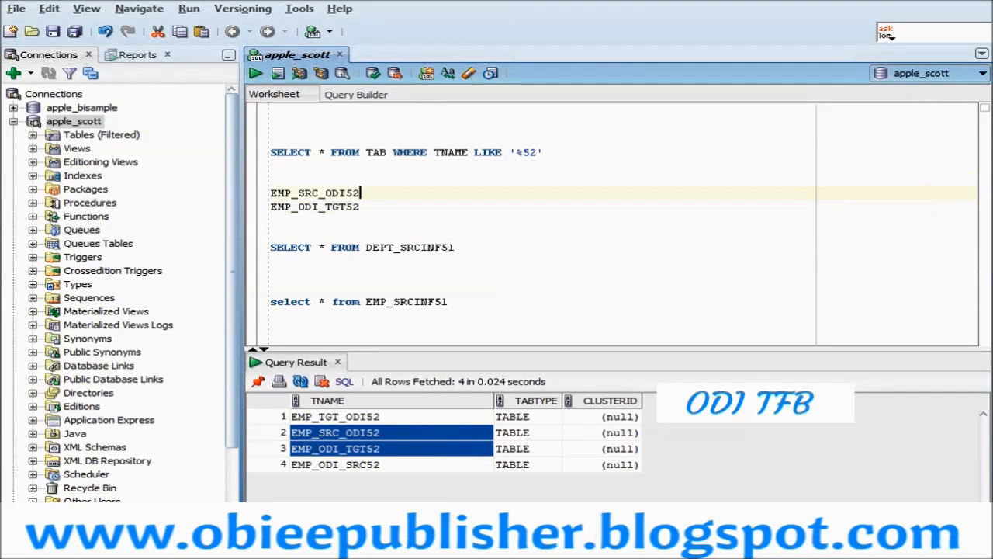
# - Insert blank lines above EMP_SRC_ODI52 and turn the name into the query SELECT * FROM EMP_SRC_ODI52
pyautogui.press('Home')
pyautogui.press('Up')
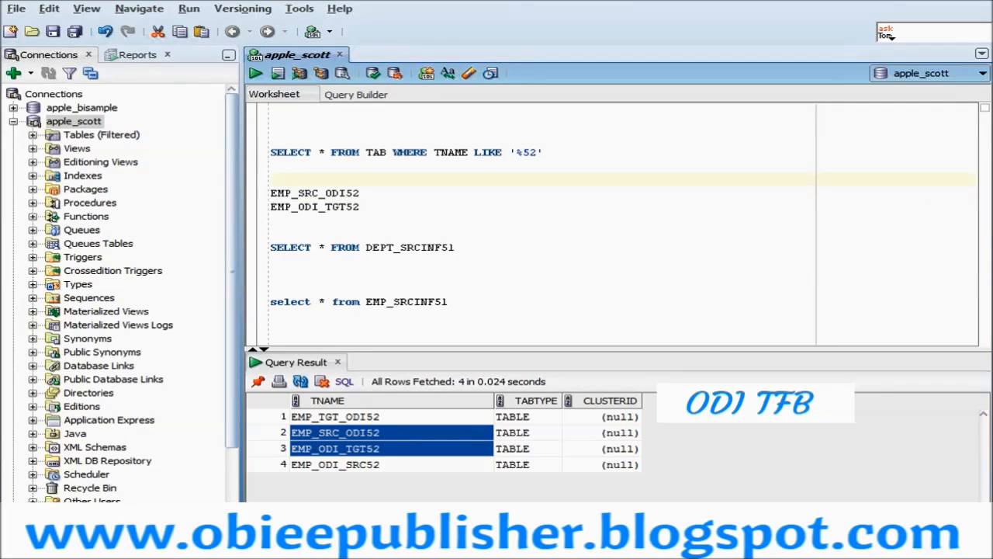
pyautogui.press('Return')
pyautogui.press('Return')
pyautogui.write('SELECT * FROM')
pyautogui.press('End')
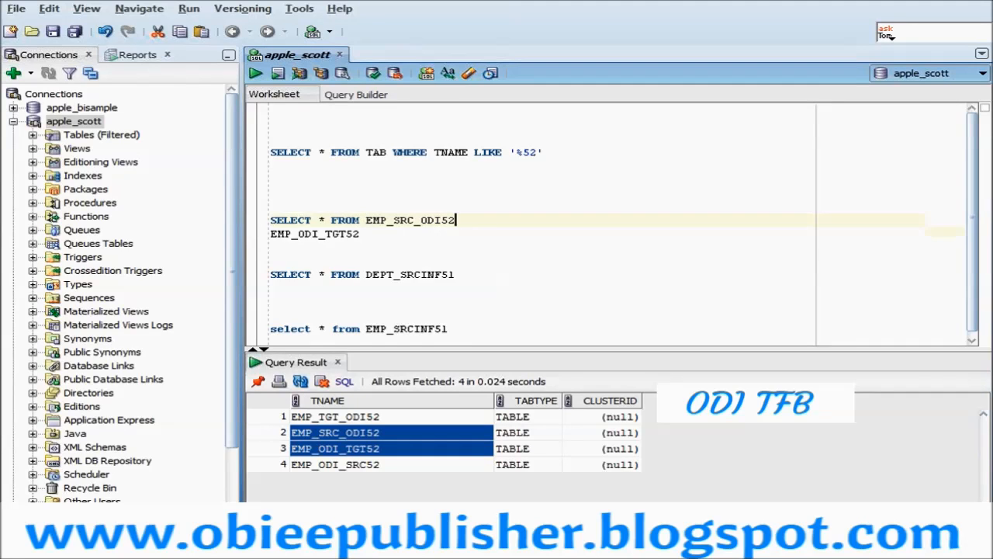
# - Separate the EMP_SRC_ODI52 query from the line below it and run it to view the table's rows
pyautogui.press('Return')
pyautogui.press('Up')
pyautogui.hotkey('shift', 'Down')
pyautogui.hotkey('shift', 'Down')
pyautogui.hotkey('ctrl', 'Return')
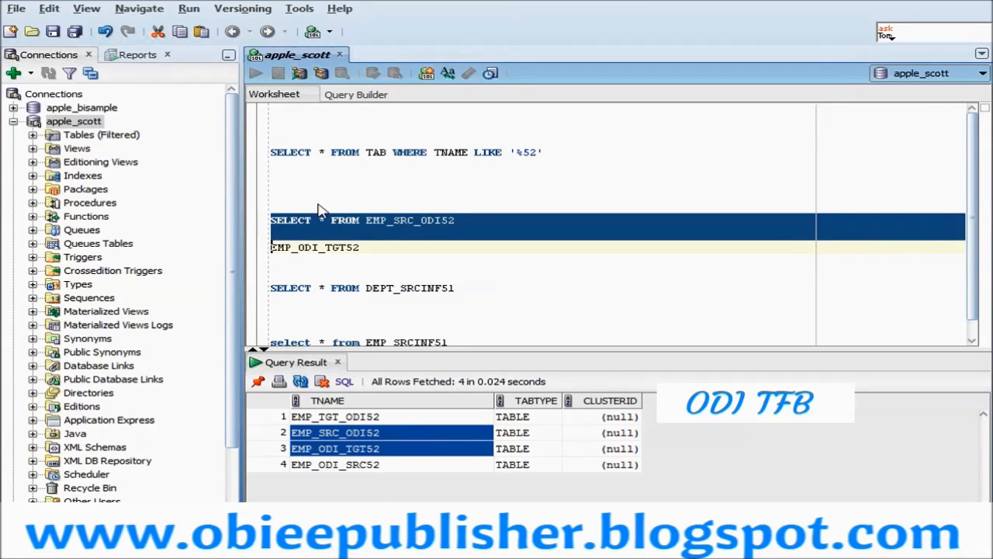
pyautogui.click(326, 274)
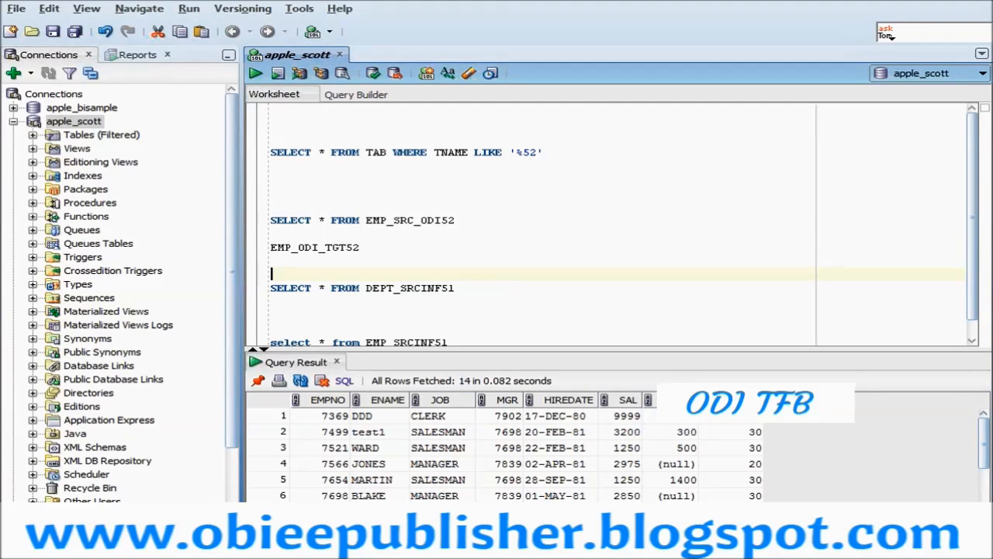
# - Copy SELECT * FROM in front of EMP_ODI_TGT52 to make it a query
pyautogui.moveTo(360, 221); pyautogui.dragTo(271, 221)
pyautogui.hotkey('ctrl', 'c')
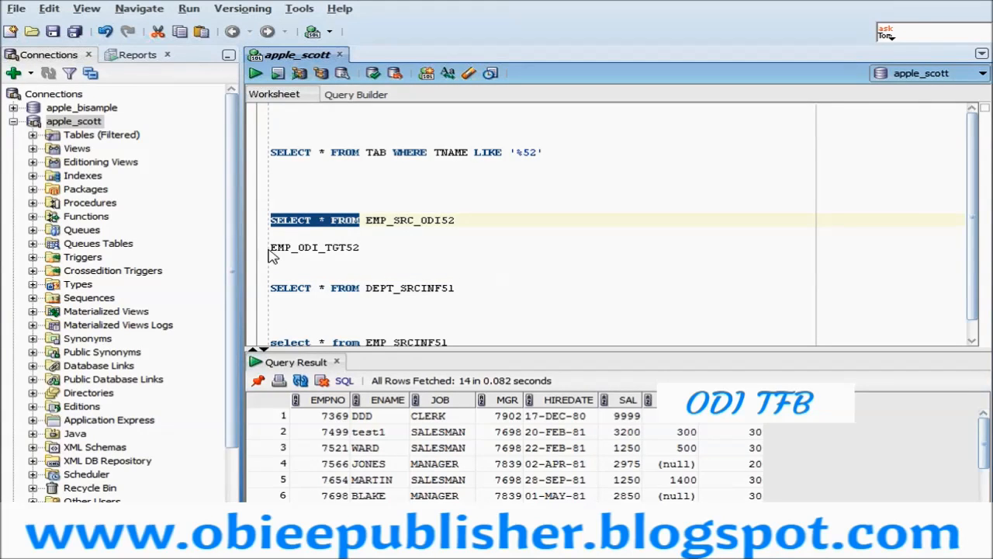
pyautogui.click(271, 247)
pyautogui.hotkey('ctrl', 'v')
pyautogui.click(272, 260)
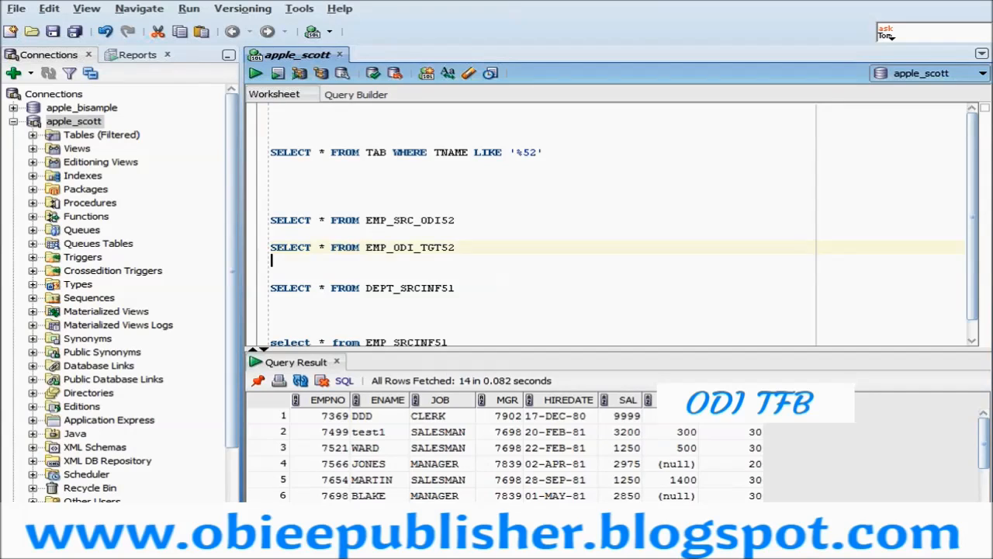
# - Switch to Oracle Data Integrator and expand the Models section to check the datastores under NewModelScott
pyautogui.hotkey('alt', 'Tab')
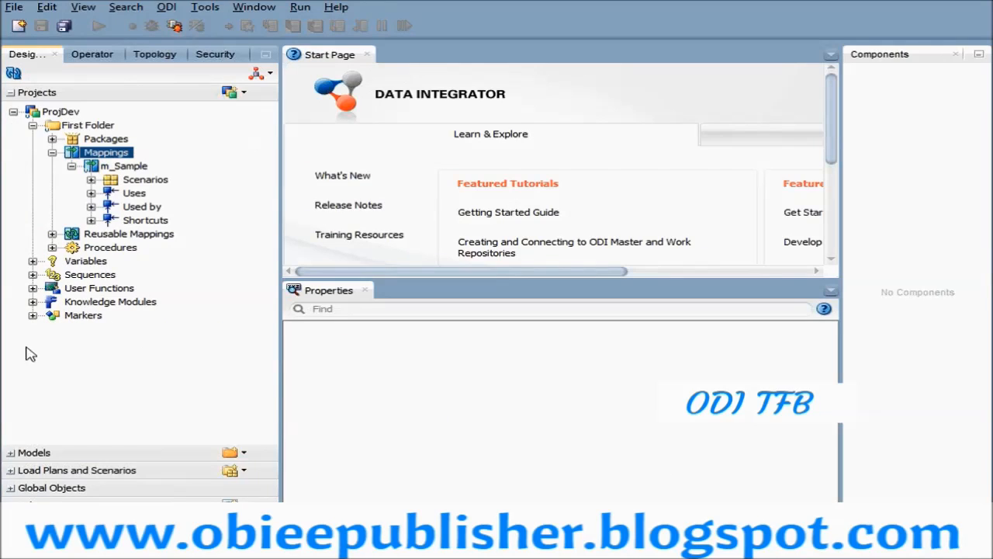
pyautogui.click(11, 455)
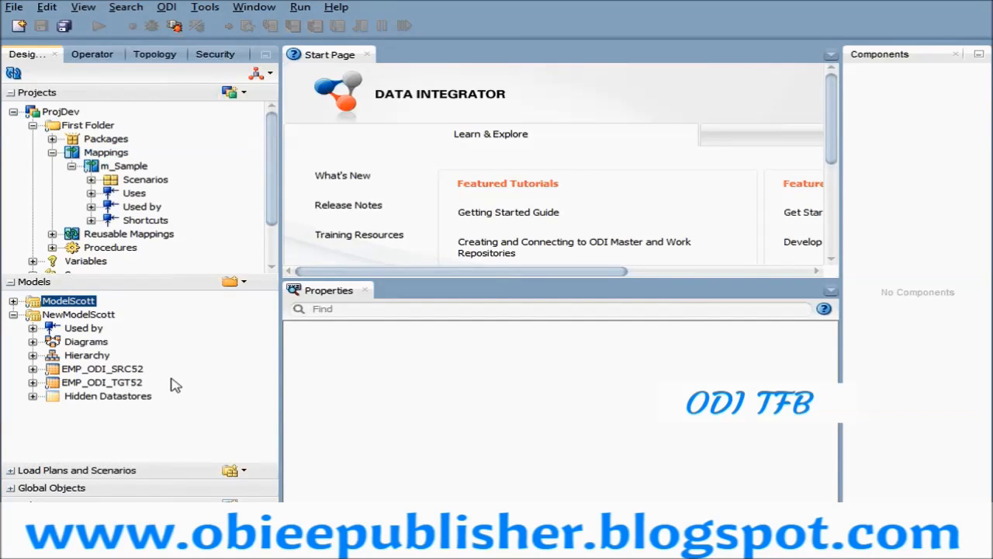
# - Switch back to SQL Developer and rerun the TAB query with the '%52' name filter
pyautogui.hotkey('alt', 'Tab')
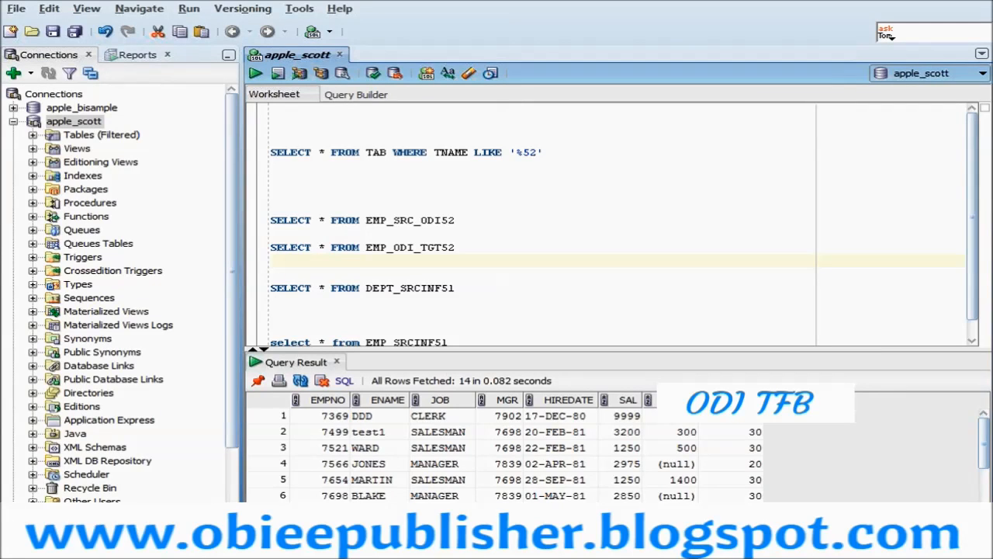
pyautogui.moveTo(545, 152); pyautogui.dragTo(216, 138)
pyautogui.click(256, 73)
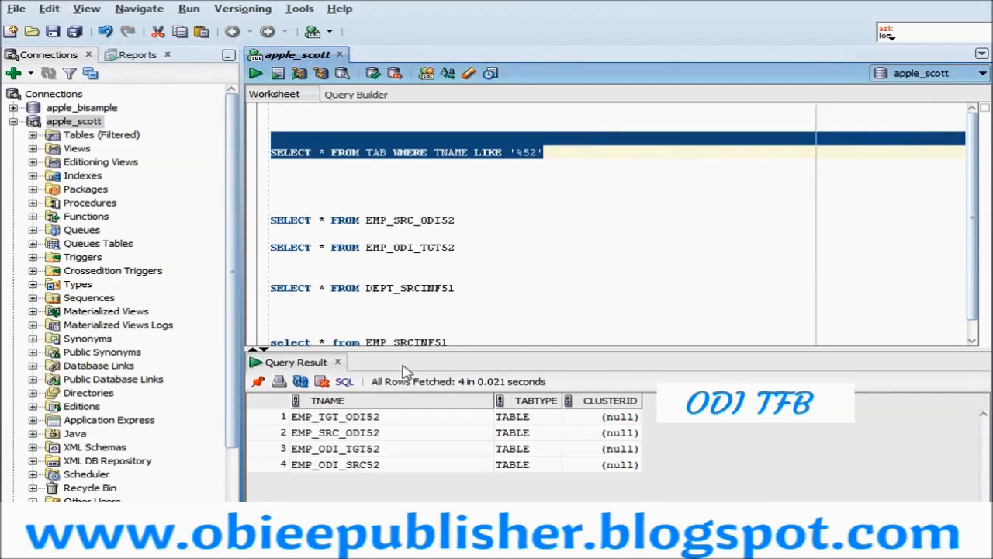
# - Copy the table names EMP_ODI_TGT52 and EMP_ODI_SRC52 from the results into the worksheet below the TAB query
pyautogui.click(379, 451)
pyautogui.keyDown('shift'); pyautogui.click(376, 465); pyautogui.keyUp('shift')
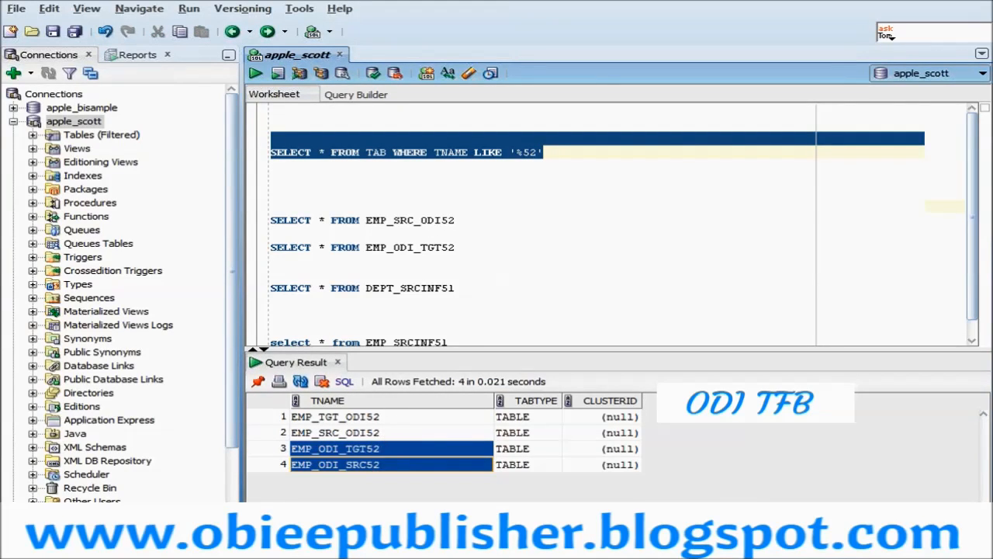
pyautogui.click(367, 206)
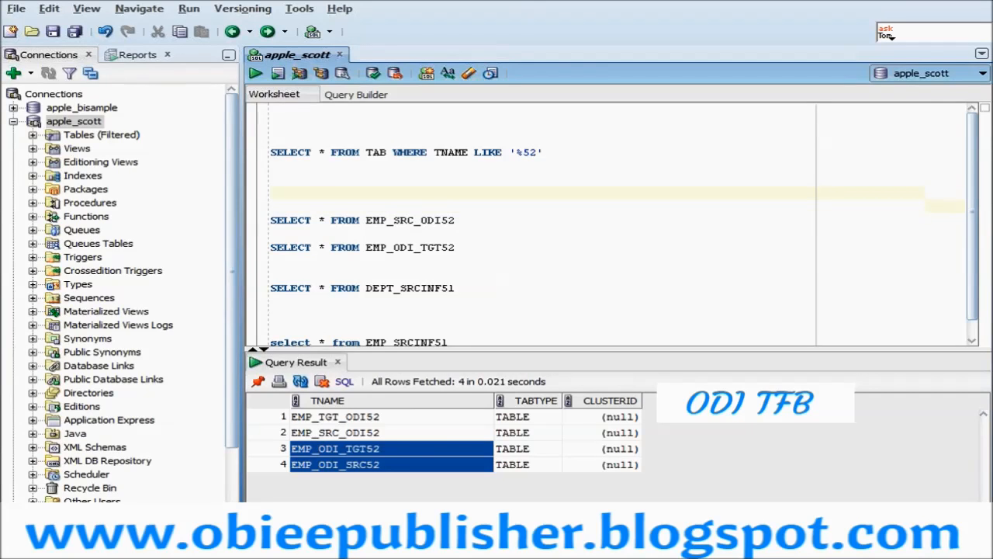
pyautogui.hotkey('ctrl', 'v')
# - Copy SELECT * FROM in front of the pasted names EMP_ODI_TGT52 and EMP_ODI_SRC52 to make two queries
pyautogui.moveTo(364, 234); pyautogui.dragTo(270, 234)
pyautogui.hotkey('ctrl', 'c')
pyautogui.click(271, 194)
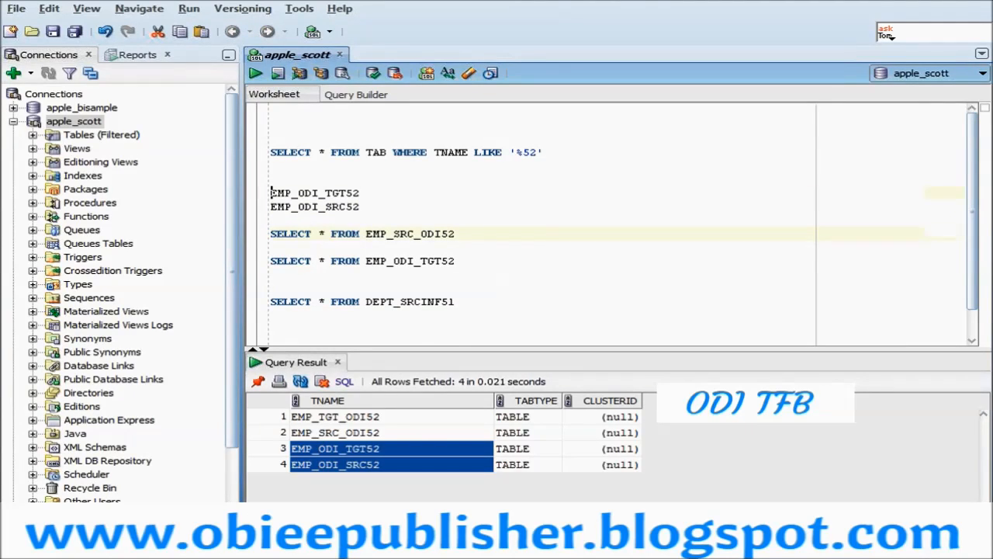
pyautogui.hotkey('ctrl', 'v')
pyautogui.click(271, 206)
pyautogui.hotkey('ctrl', 'v')
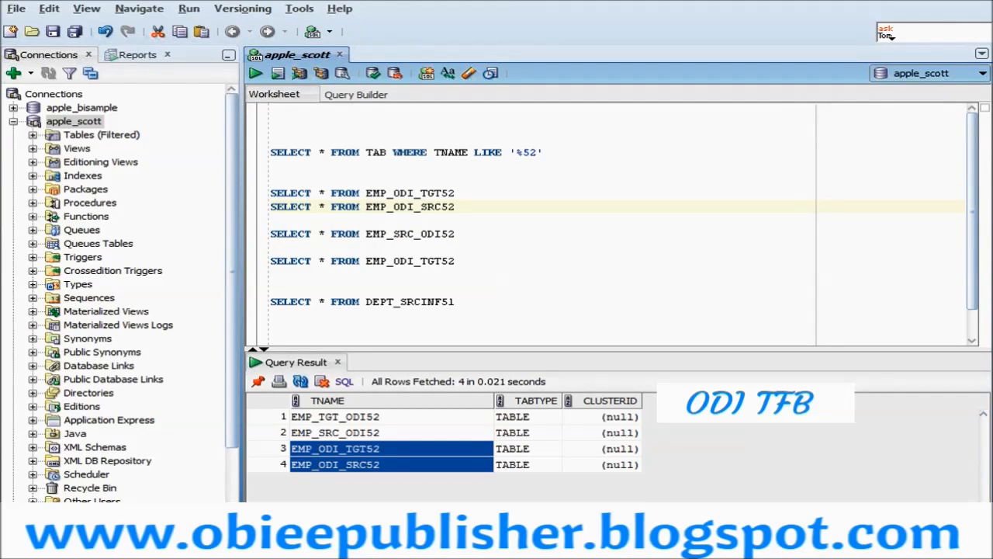
# - Delete the older EMP_SRC_ODI52, EMP_ODI_TGT52 and DEPT_SRCINF51 queries and add a blank line after the remaining EMP_ODI_TGT52 query
pyautogui.moveTo(271, 233); pyautogui.dragTo(272, 314)
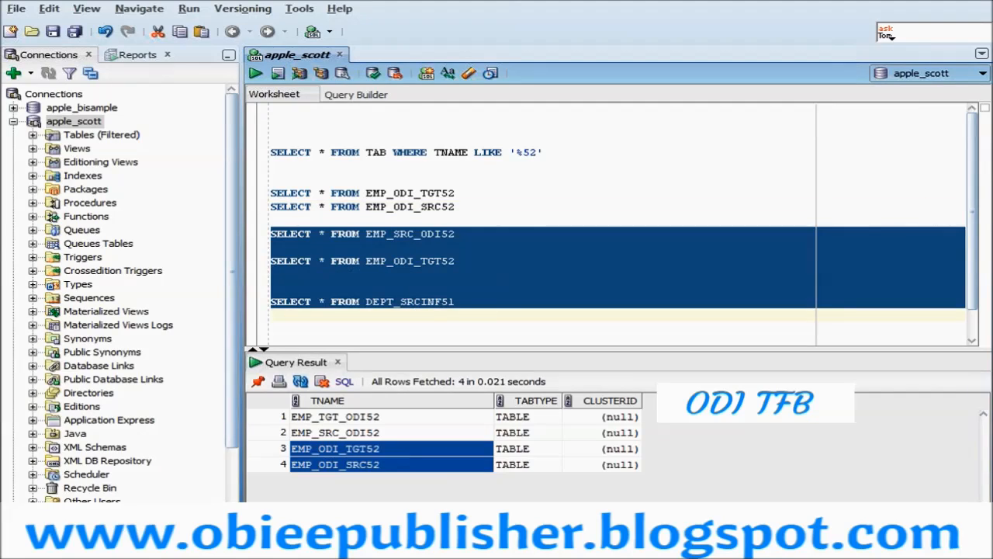
pyautogui.press('Delete')
pyautogui.press('Down')
pyautogui.click(272, 165)
pyautogui.click(456, 193)
pyautogui.press('Return')
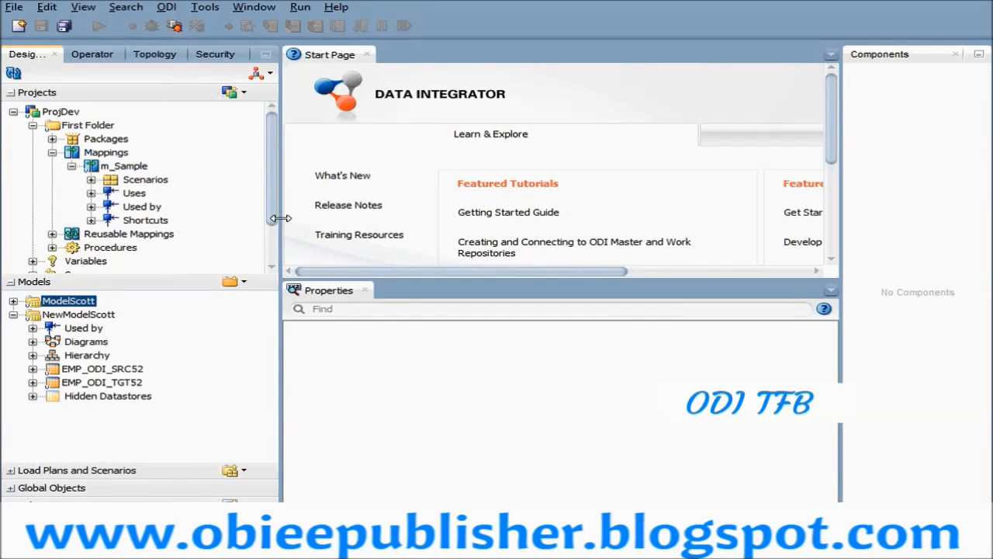
# - In Oracle Data Integrator, create a mapping named m_Simple in First Folder's Mappings without an empty dataset
pyautogui.moveTo(278, 218); pyautogui.dragTo(357, 233)
pyautogui.rightClick(117, 156)
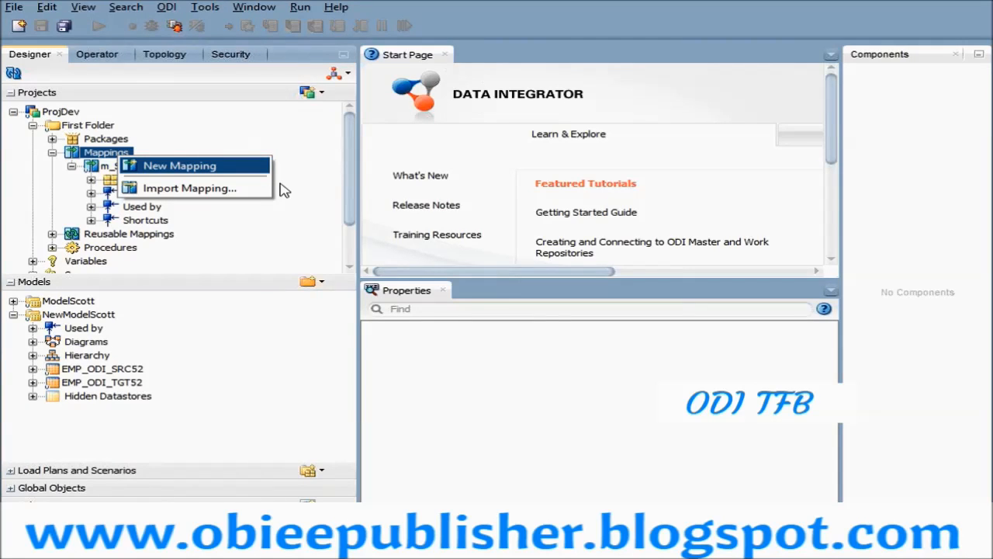
pyautogui.click(225, 166)
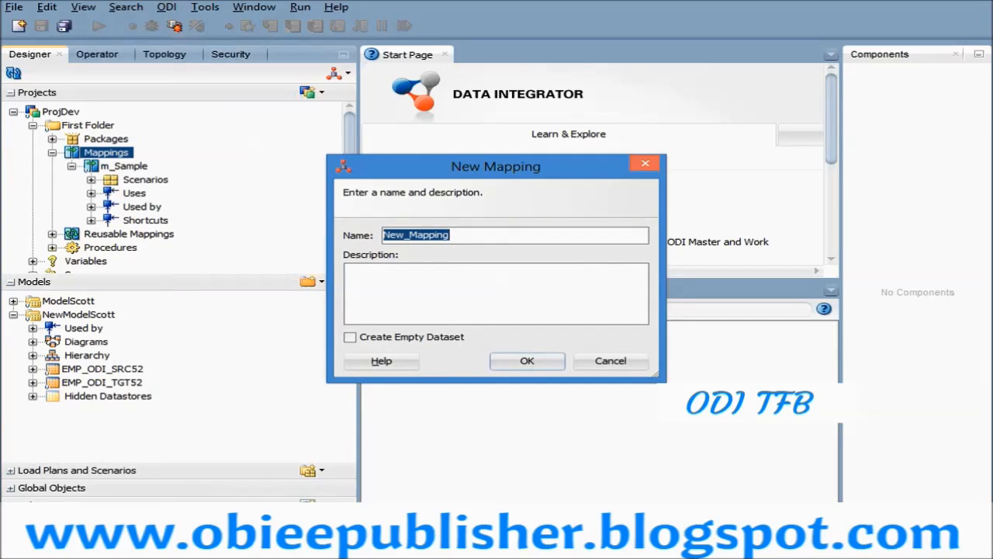
pyautogui.write('M_')
pyautogui.press('BackSpace')
pyautogui.press('BackSpace')
pyautogui.write('m_S')
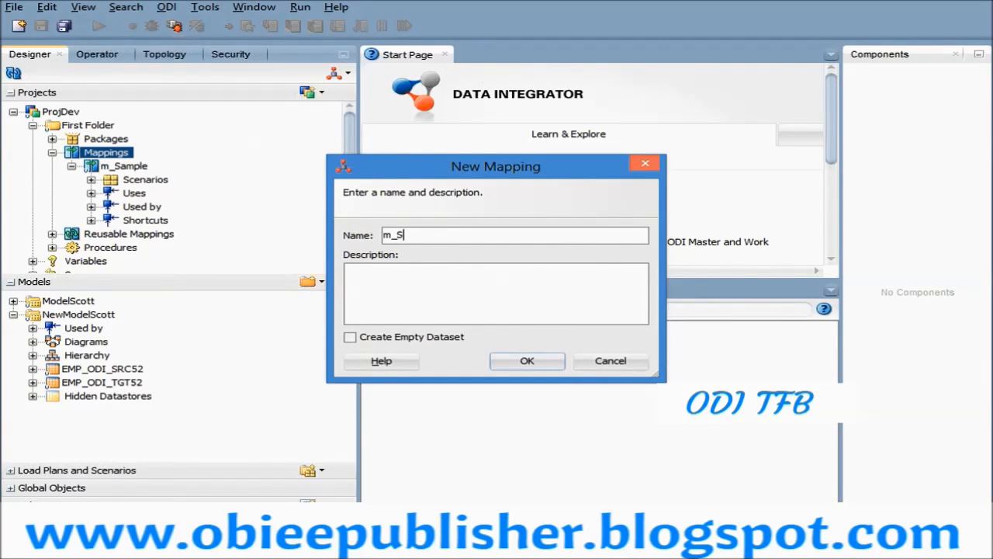
pyautogui.write('imple')
pyautogui.click(518, 365)
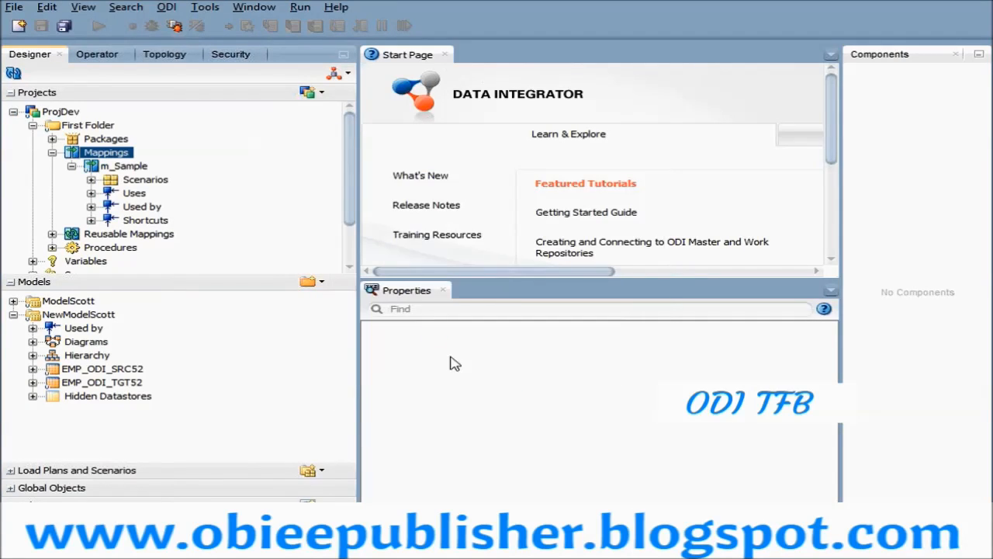
# - Narrow the navigator and expand the Knowledge Modules node of the ProjDev project
pyautogui.moveTo(356, 250); pyautogui.dragTo(310, 268)
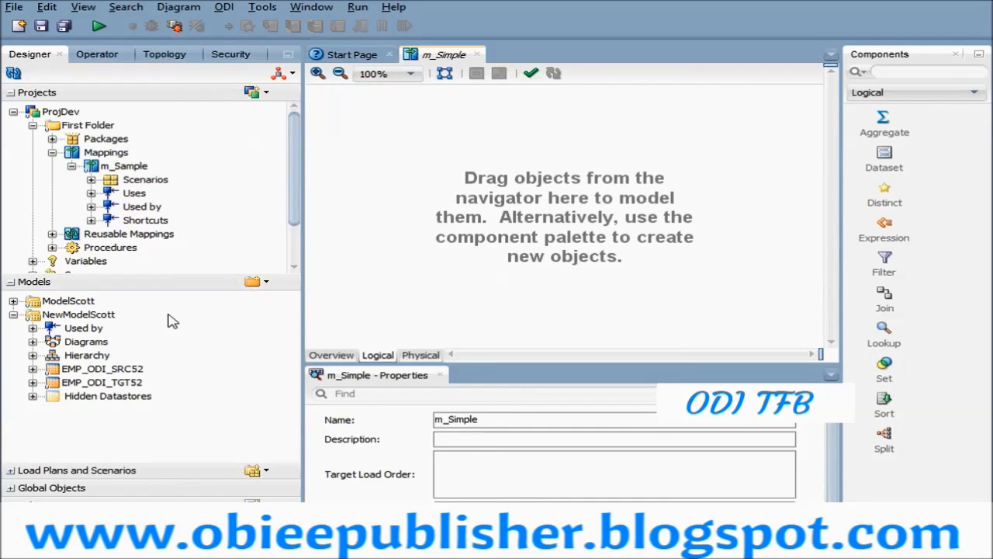
pyautogui.scroll(-2, 105, 234)
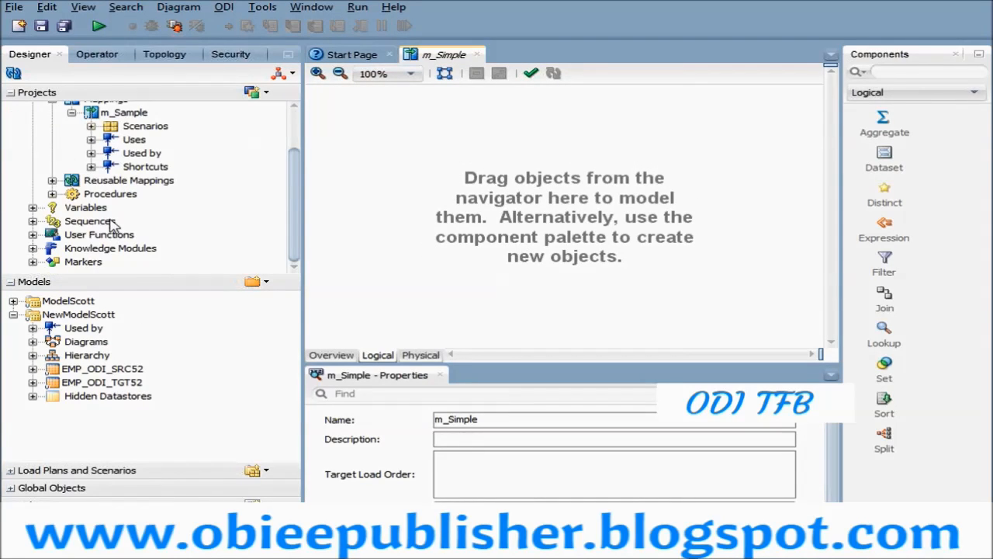
pyautogui.click(32, 249)
pyautogui.scroll(4, 143, 244)
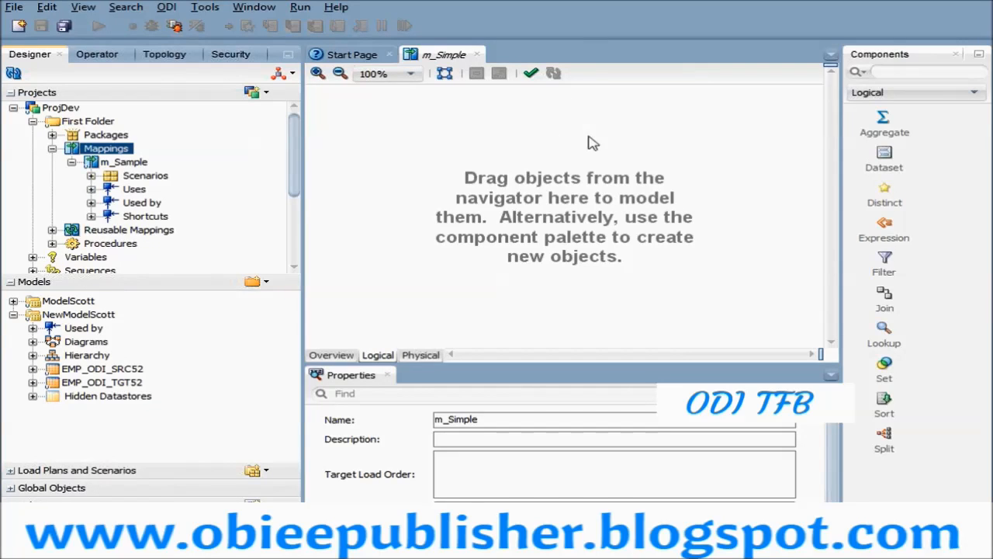
pyautogui.moveTo(304, 222); pyautogui.dragTo(231, 225)
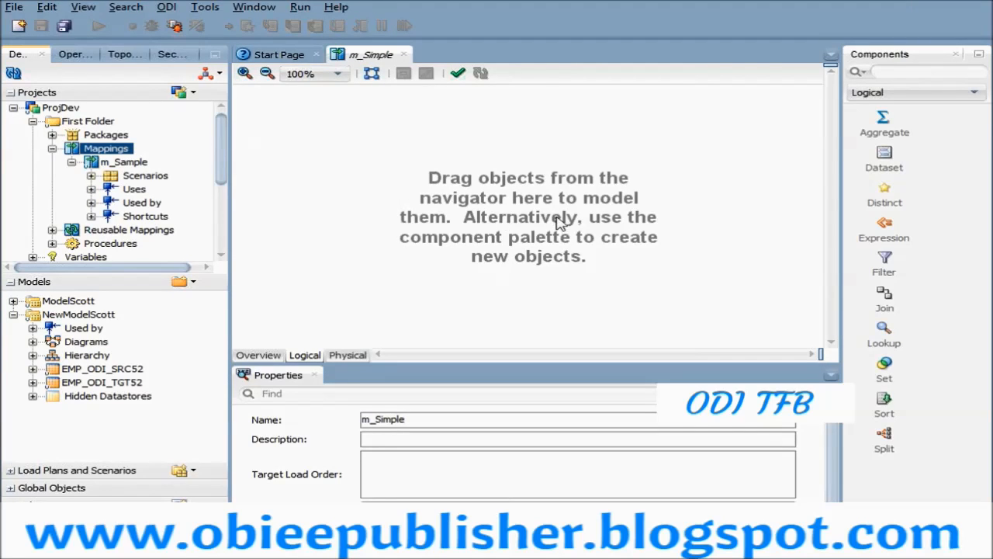
pyautogui.moveTo(228, 233); pyautogui.dragTo(312, 233)
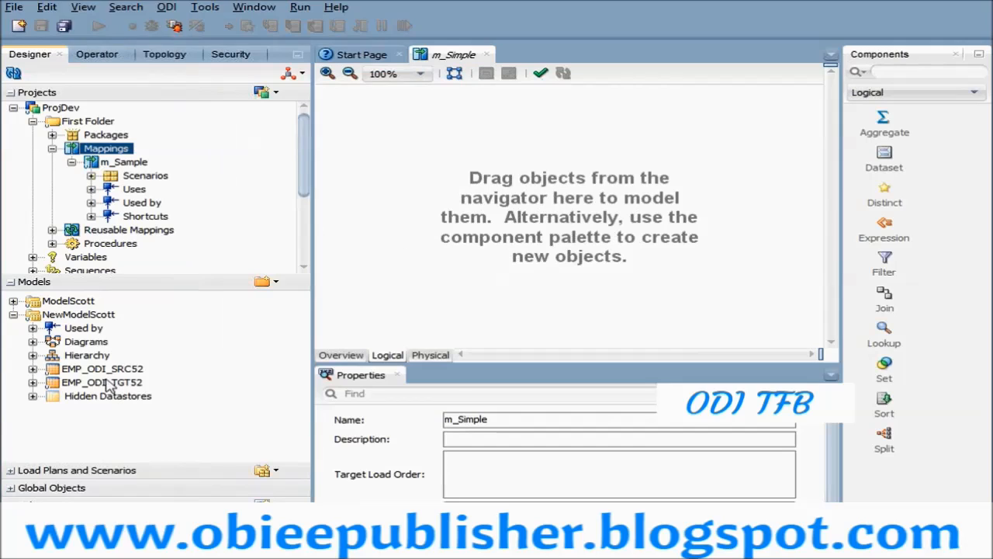
# - Add the EMP_ODI_SRC52 and EMP_ODI_TGT52 datastores from NewModelScott to the m_Simple logical diagram, with the target beside the source
pyautogui.click(106, 370)
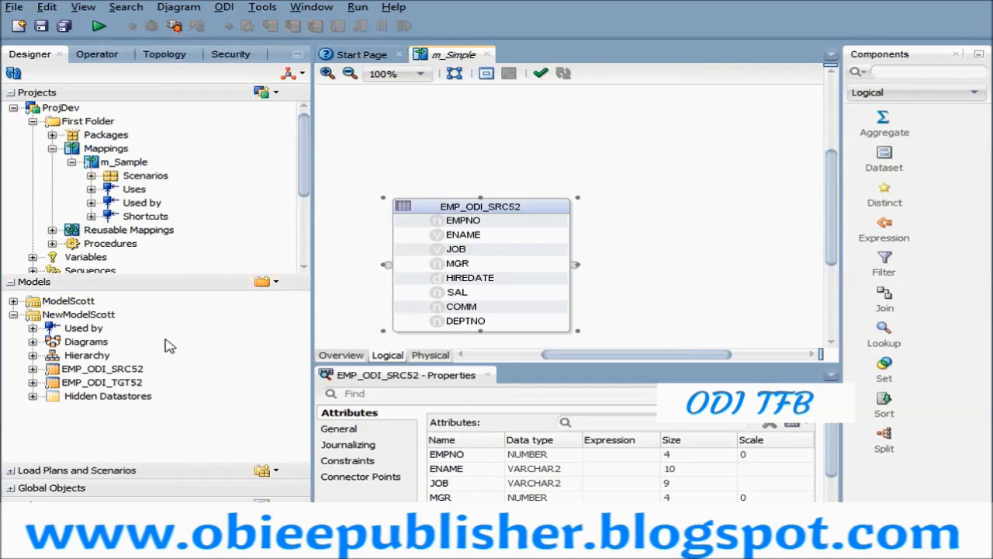
pyautogui.click(125, 370)
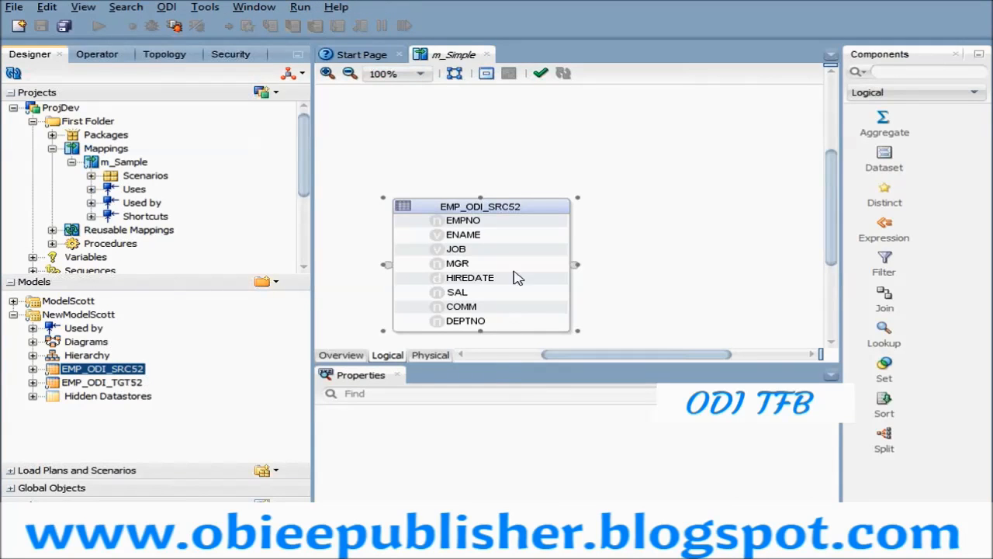
pyautogui.moveTo(419, 208); pyautogui.dragTo(365, 167)
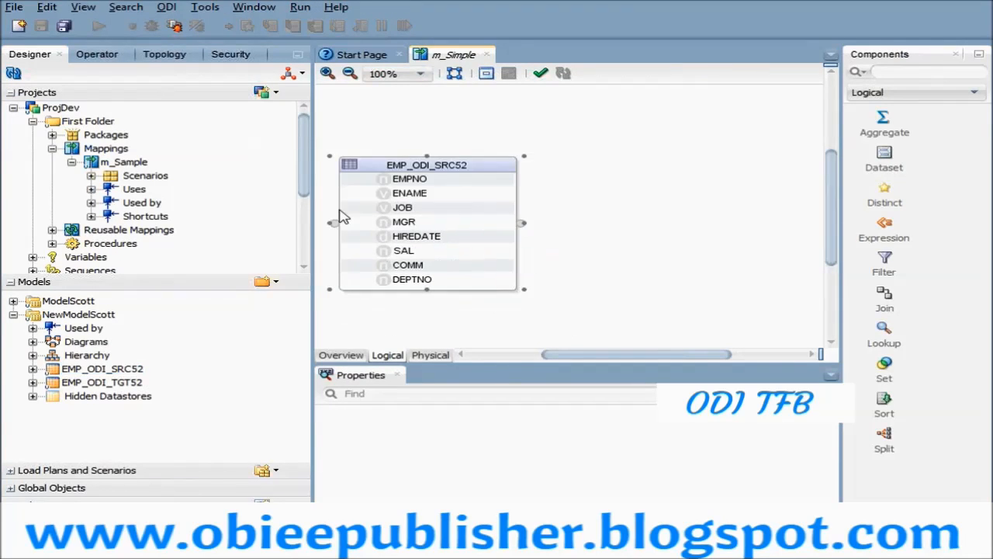
pyautogui.click(103, 383)
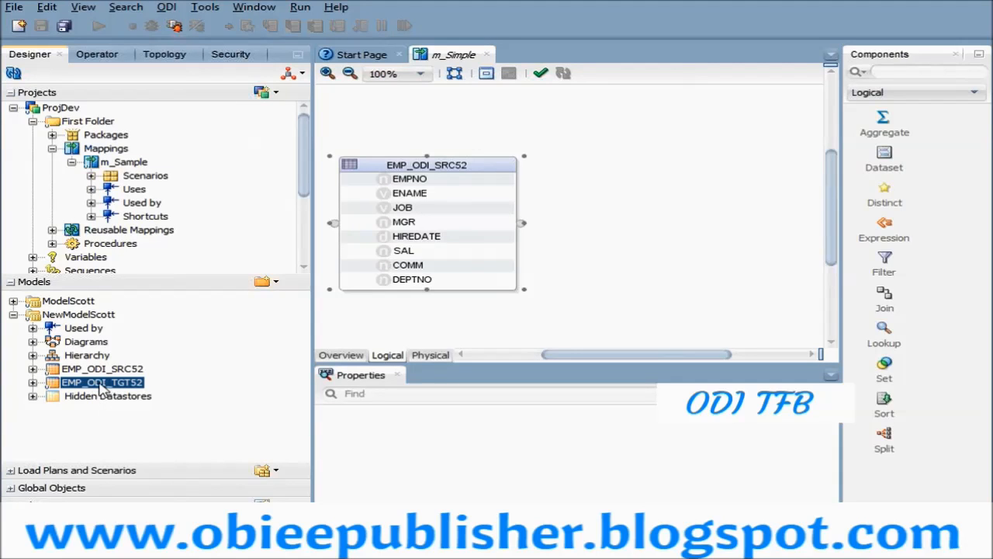
pyautogui.moveTo(101, 382); pyautogui.dragTo(683, 179)
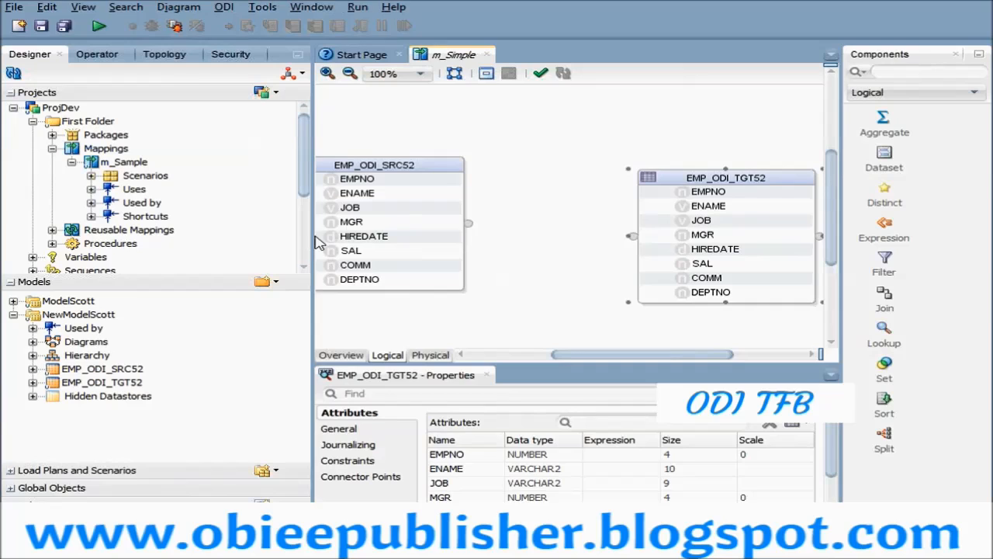
# - Narrow the navigator and space the EMP_ODI_SRC52 and EMP_ODI_TGT52 tables apart, aligned side by side in the diagram
pyautogui.moveTo(312, 236); pyautogui.dragTo(100, 248)
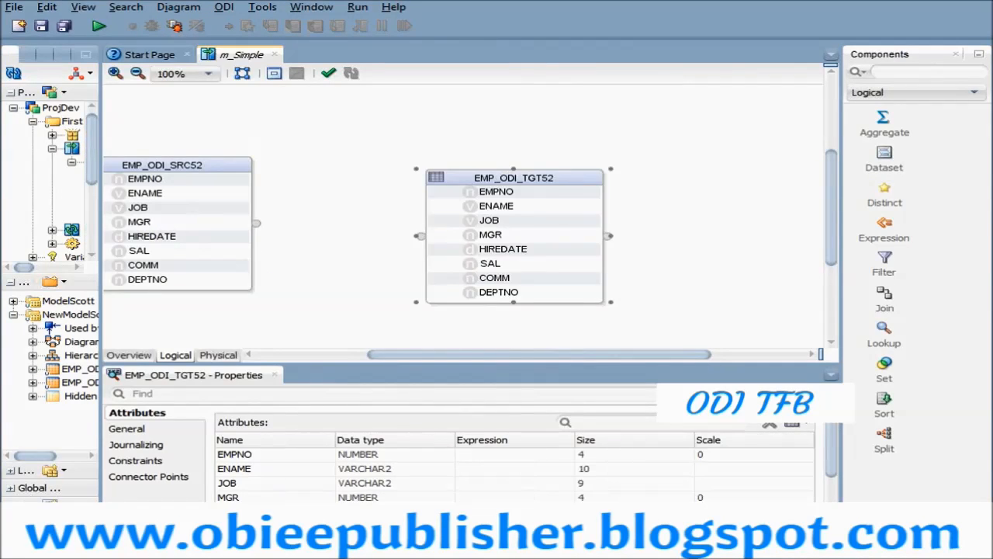
pyautogui.moveTo(473, 190); pyautogui.dragTo(618, 170)
pyautogui.moveTo(225, 170); pyautogui.dragTo(621, 193)
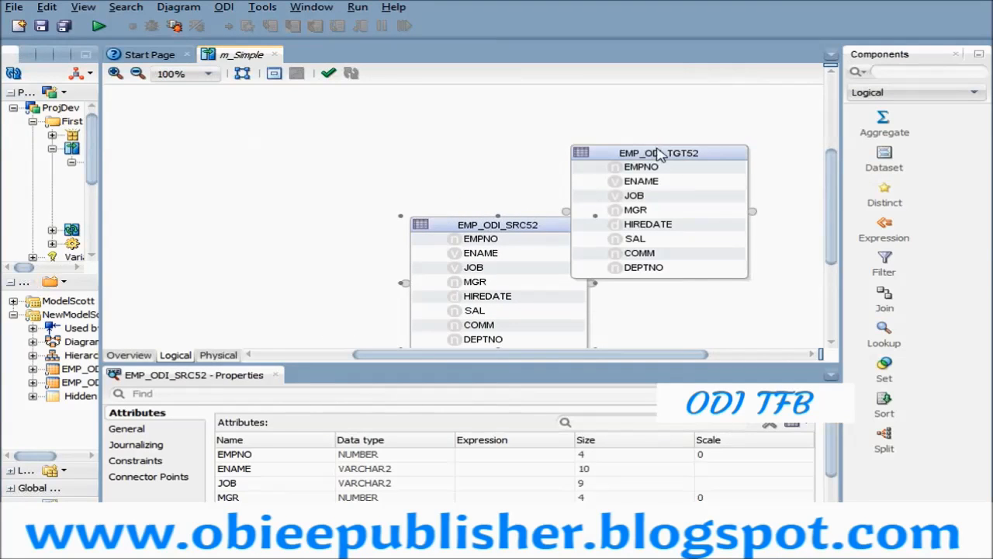
pyautogui.moveTo(442, 224); pyautogui.dragTo(237, 151)
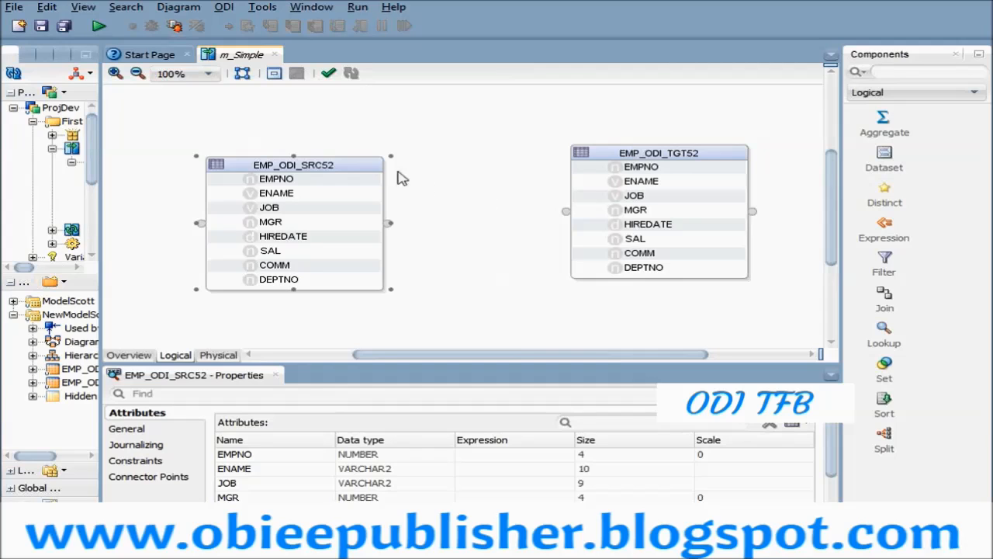
pyautogui.moveTo(272, 166); pyautogui.dragTo(213, 154)
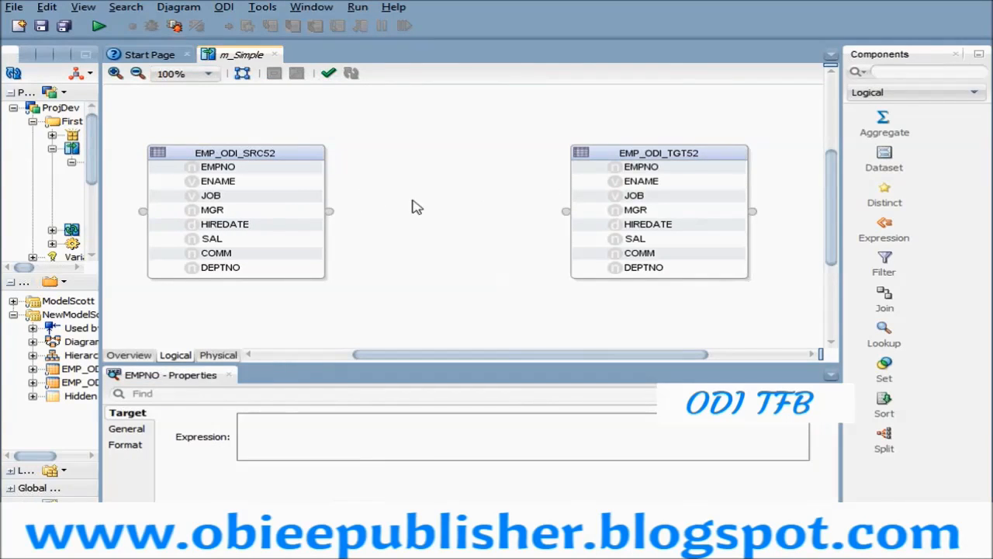
# - Connect EMP_ODI_SRC52 to EMP_ODI_TGT52, matching attributes by name with Ignore Case and Auto Map enabled
pyautogui.click(335, 213)
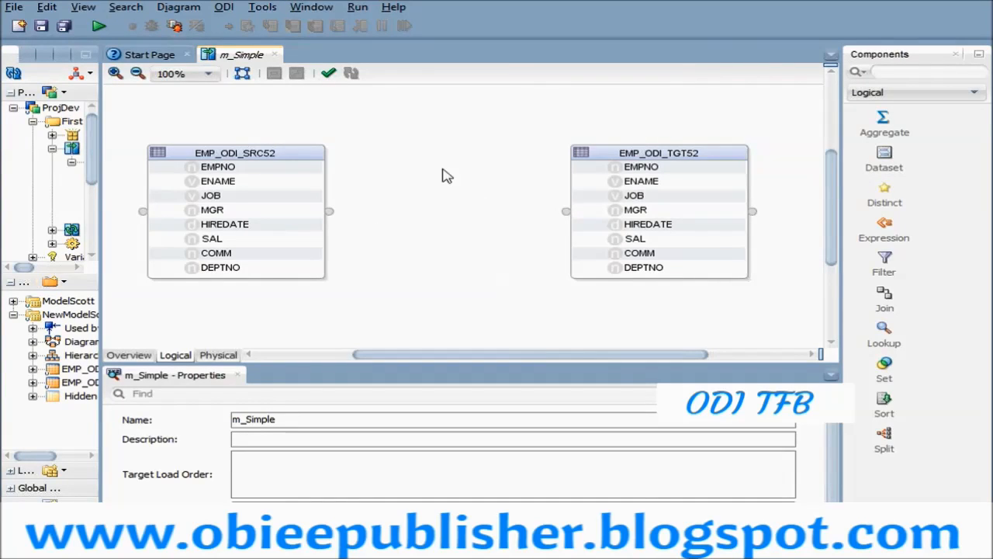
pyautogui.click(236, 167)
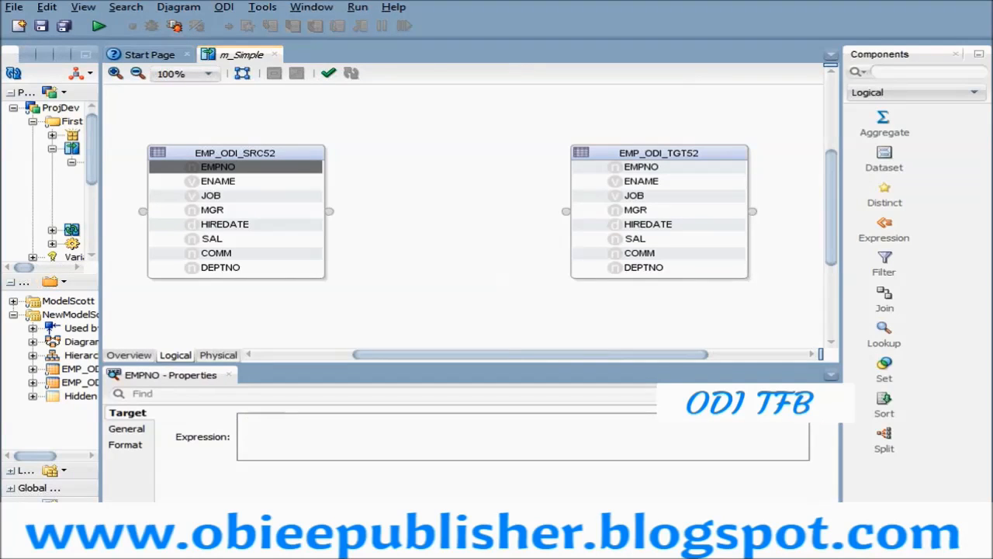
pyautogui.click(253, 181)
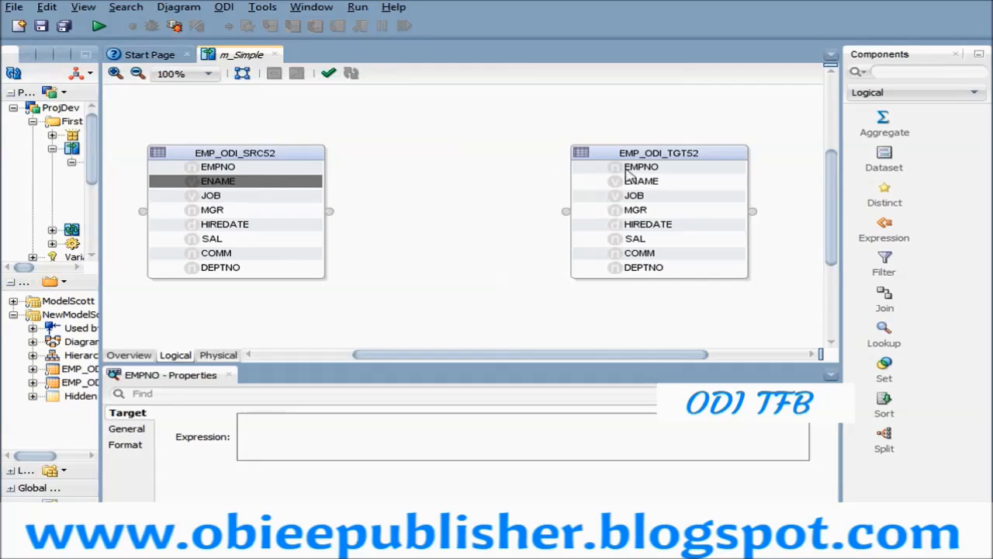
pyautogui.moveTo(629, 173); pyautogui.dragTo(656, 204)
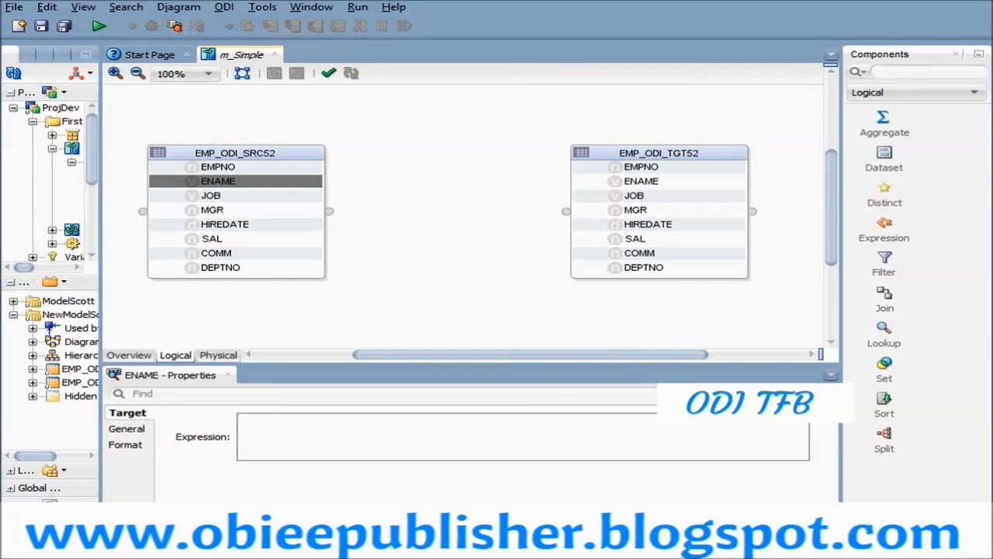
pyautogui.click(361, 233)
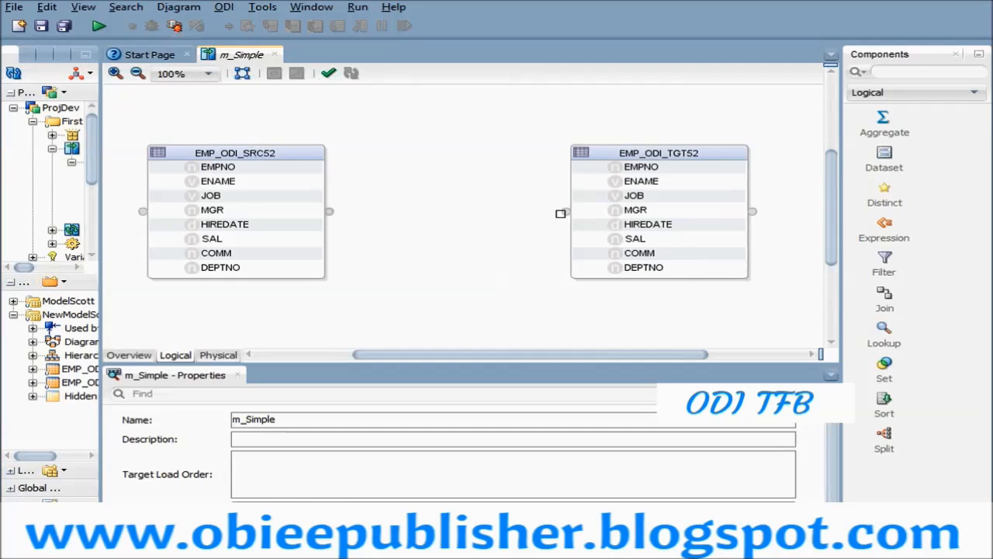
pyautogui.moveTo(569, 211); pyautogui.dragTo(571, 212)
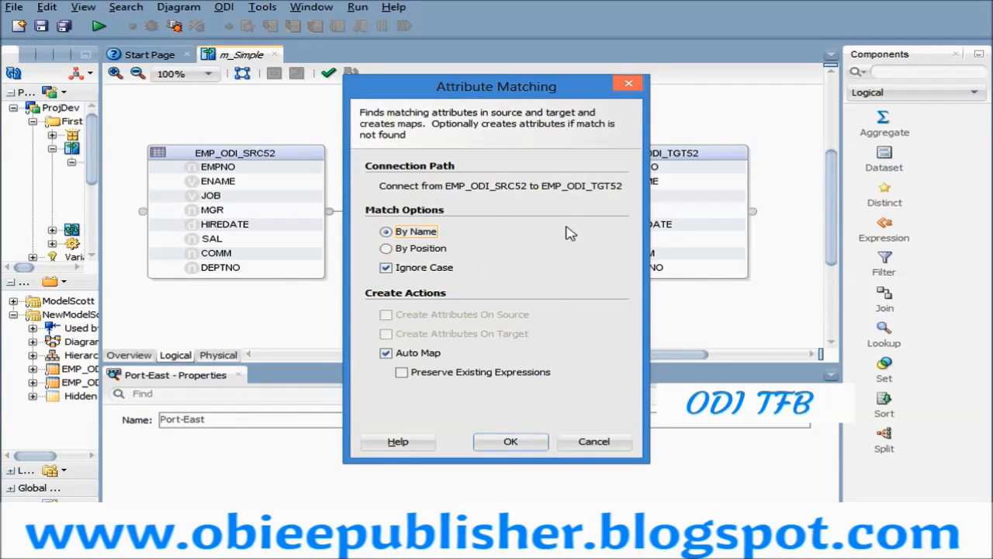
pyautogui.click(510, 442)
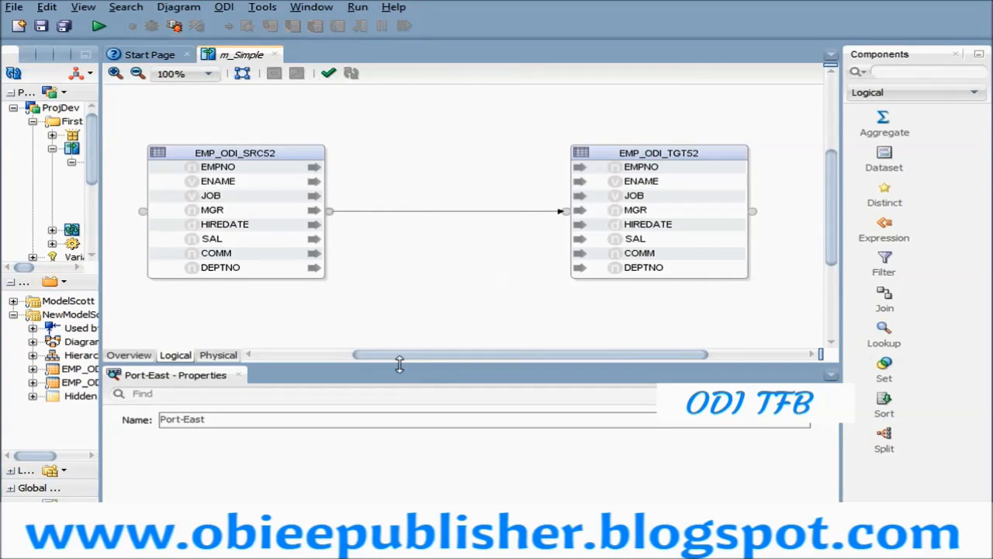
# - Enlarge the properties area and choose Control Append as the integration type of the EMP_ODI_TGT52 target
pyautogui.moveTo(400, 365); pyautogui.dragTo(445, 268)
pyautogui.click(458, 126)
pyautogui.scroll(-1, 436, 140)
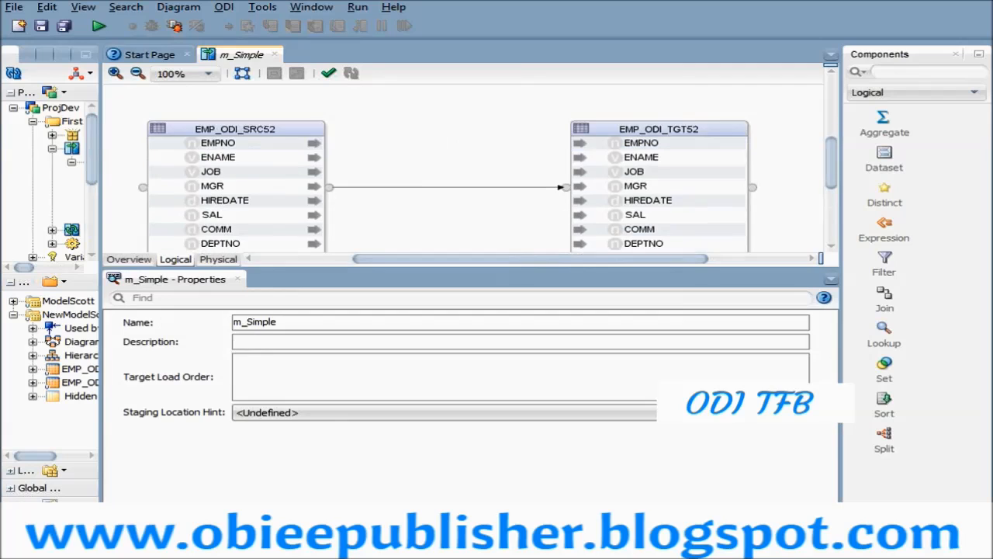
pyautogui.click(328, 192)
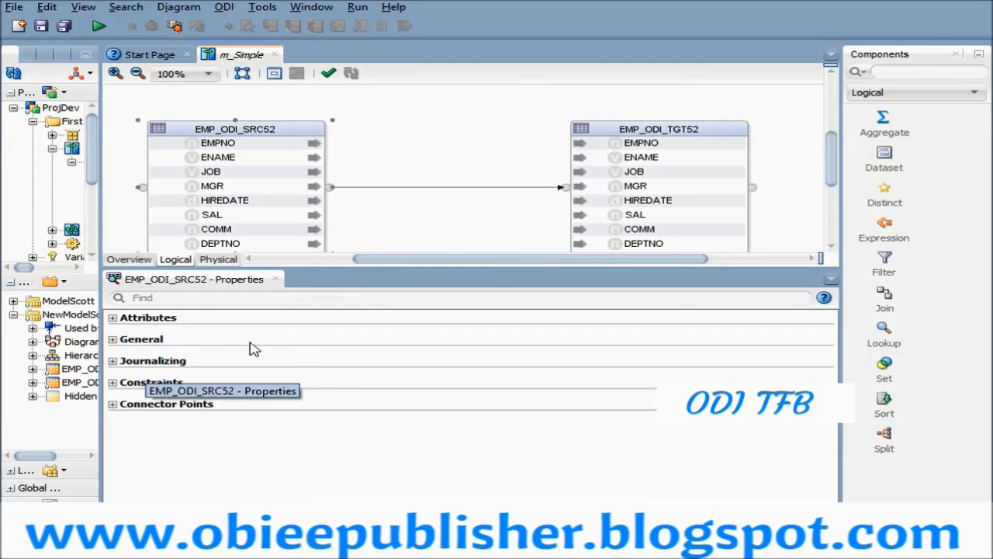
pyautogui.click(601, 159)
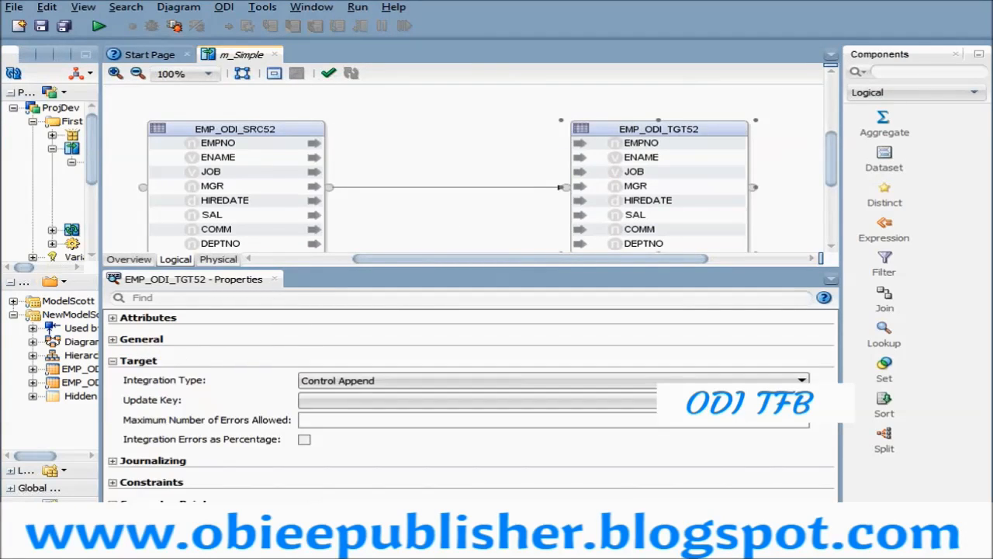
pyautogui.click(417, 382)
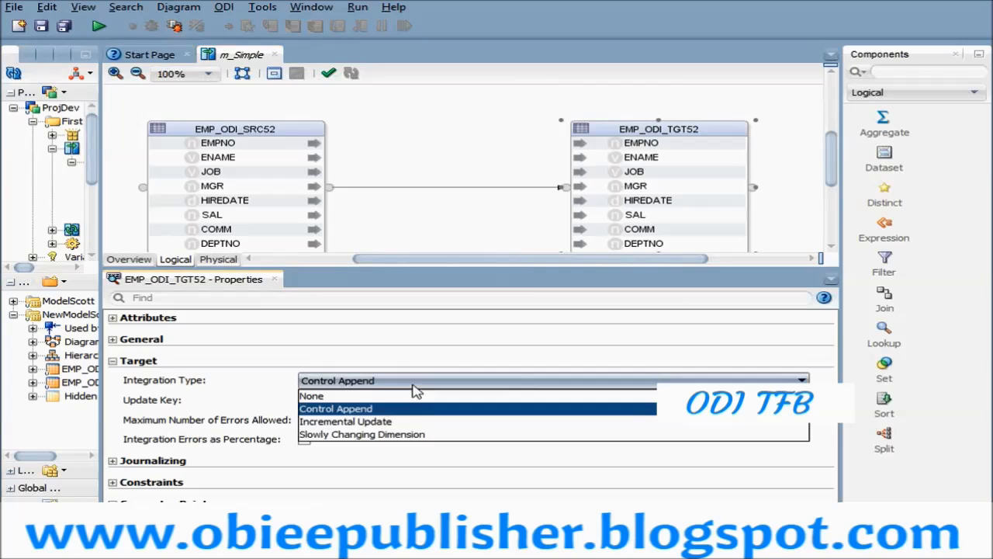
pyautogui.click(347, 410)
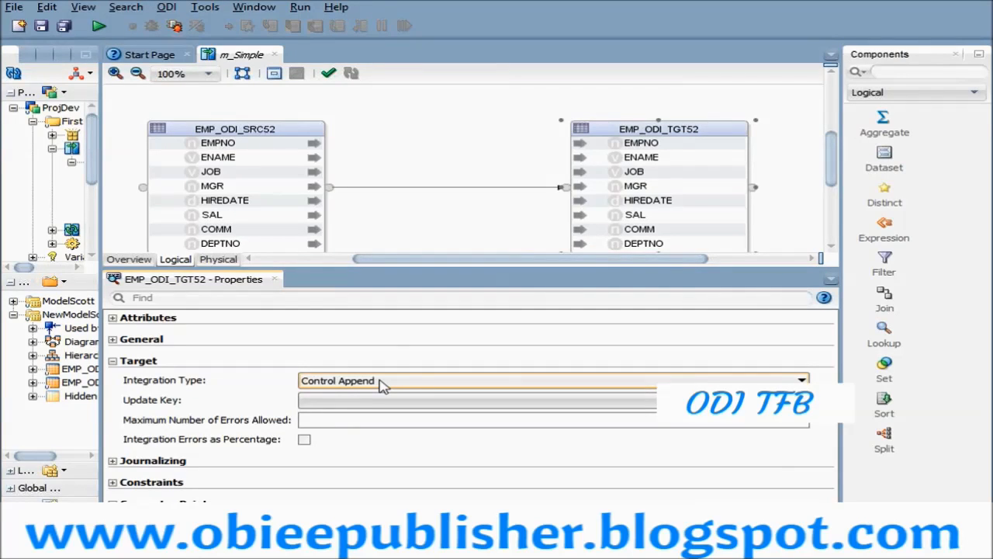
pyautogui.click(113, 361)
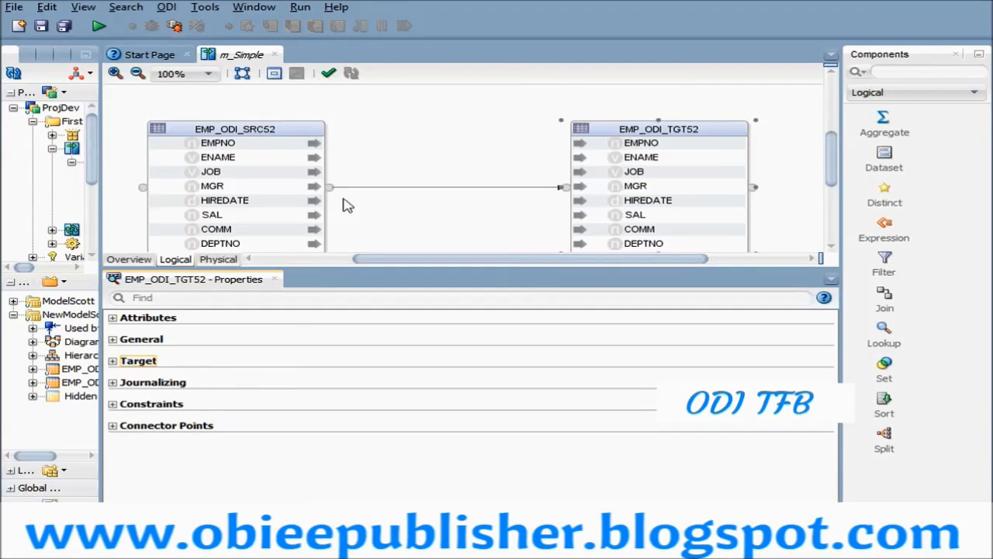
# - In the physical design, set the Integration Knowledge Module of EMP_ODI_TGT52 to IKM SQL Insert.GLOBAL
pyautogui.click(221, 264)
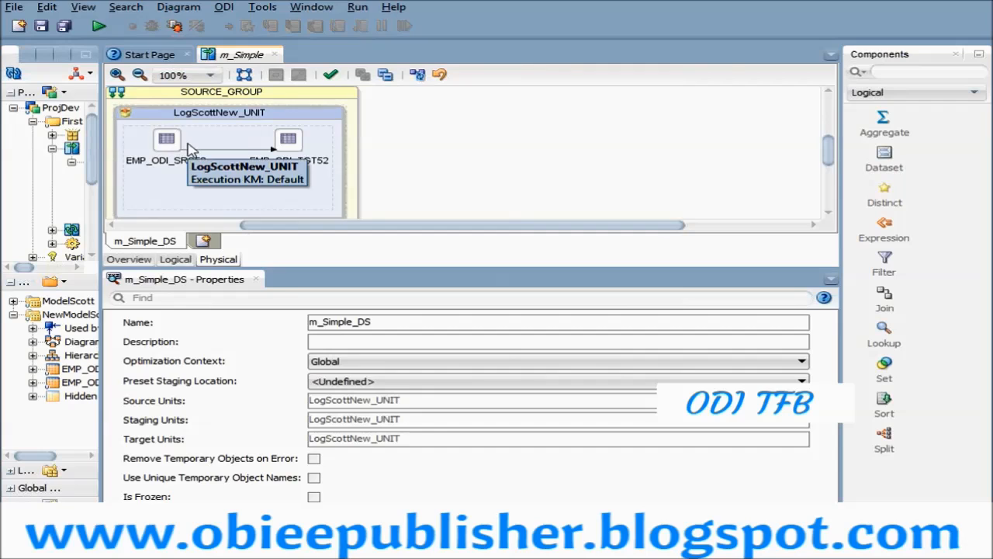
pyautogui.click(293, 150)
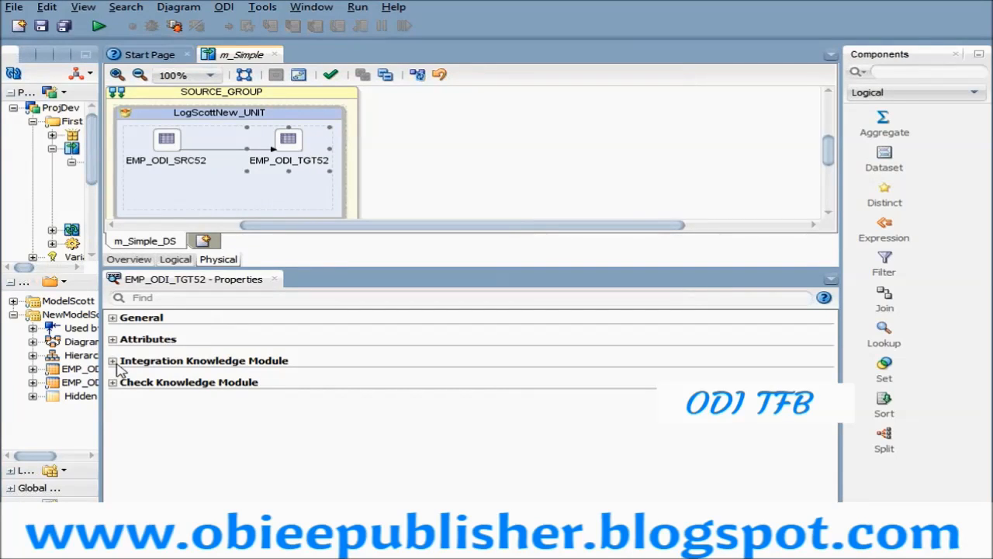
pyautogui.click(466, 358)
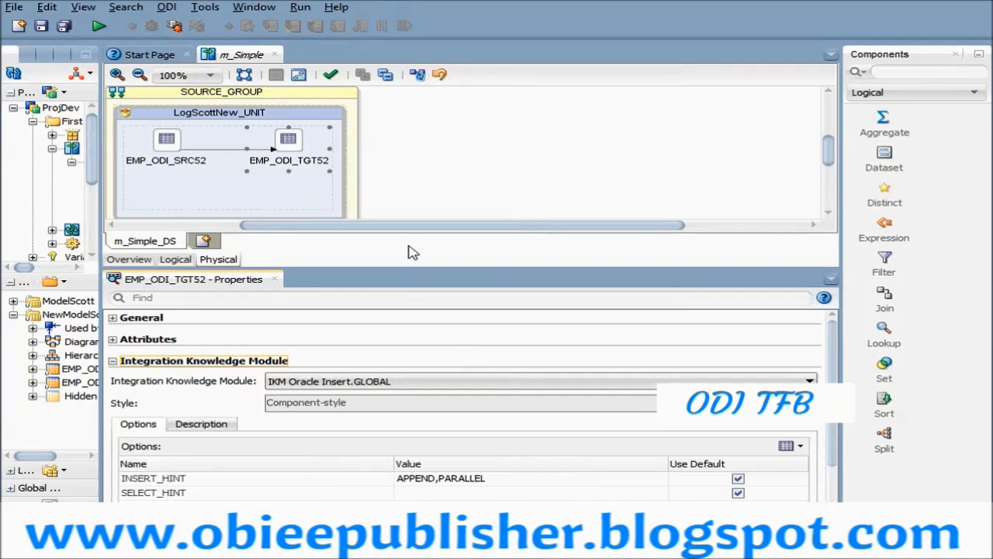
pyautogui.moveTo(412, 273); pyautogui.dragTo(454, 208)
pyautogui.click(410, 295)
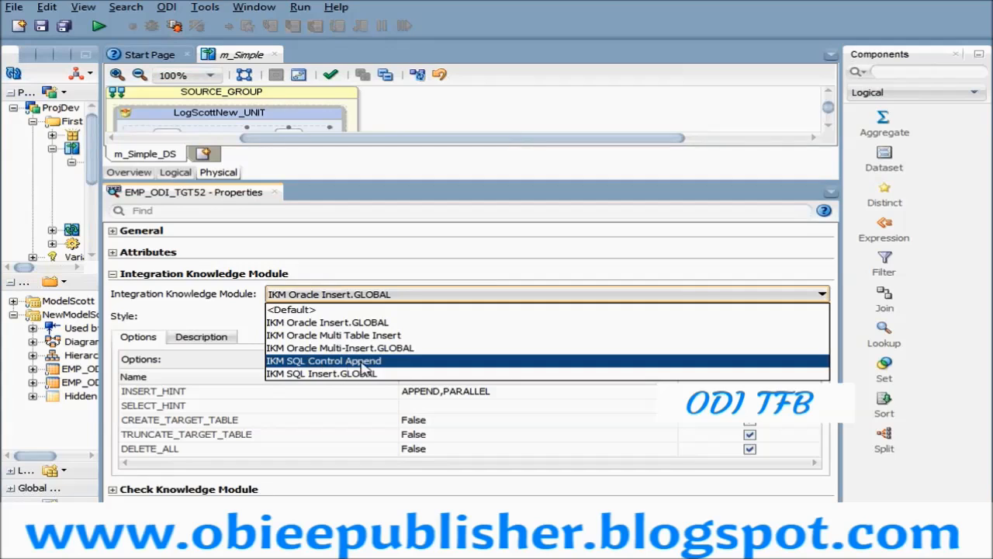
pyautogui.click(345, 374)
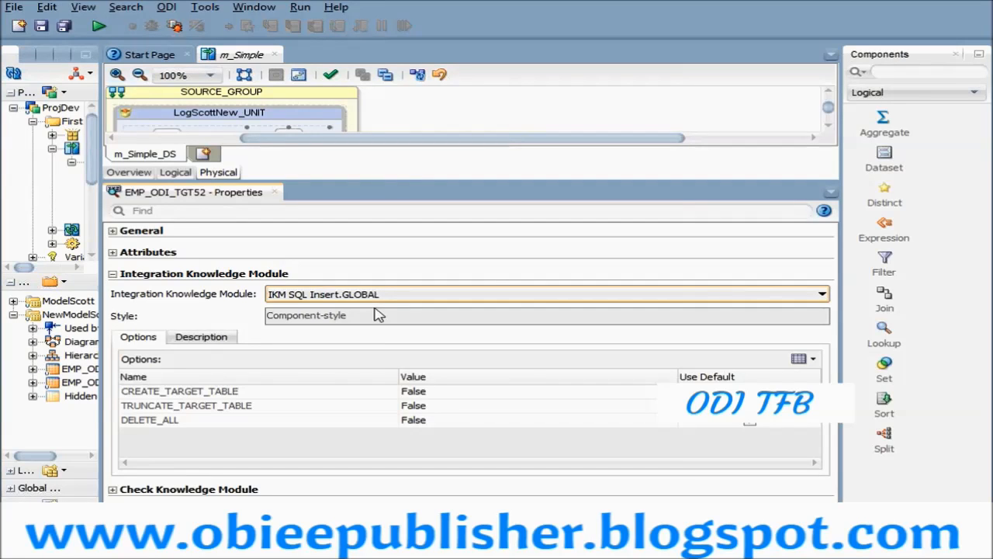
# - Set the TRUNCATE_TARGET_TABLE option of the integration knowledge module to True
pyautogui.click(233, 394)
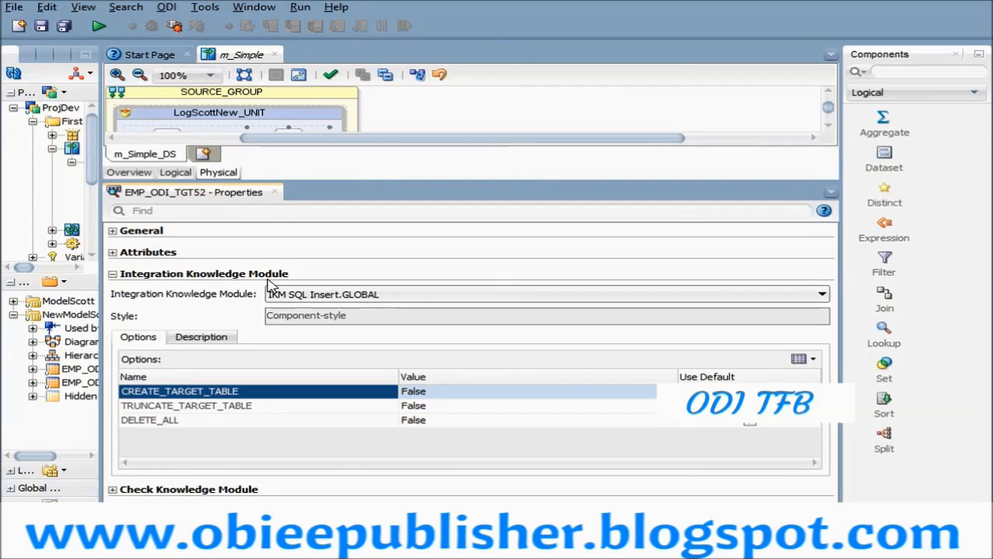
pyautogui.click(245, 406)
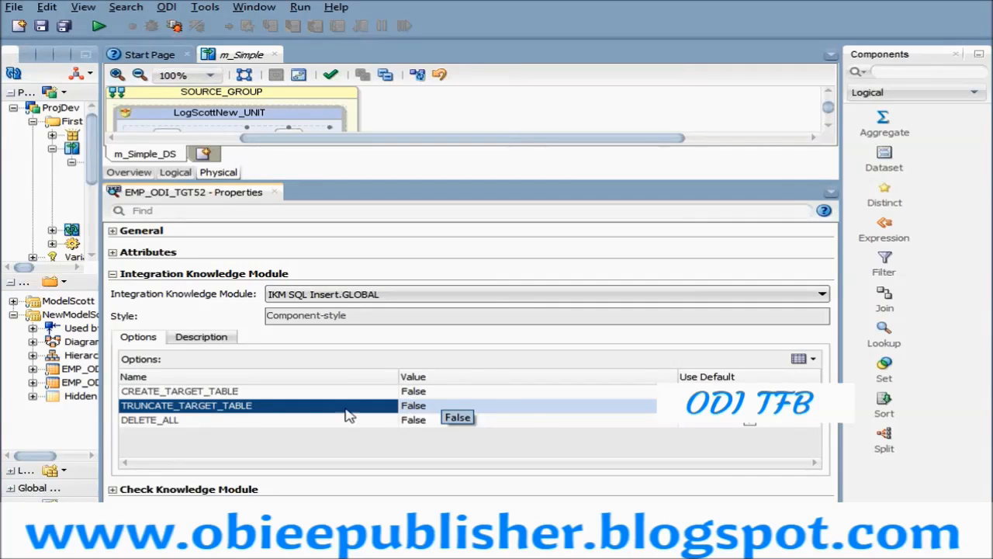
pyautogui.click(469, 406)
pyautogui.click(469, 411)
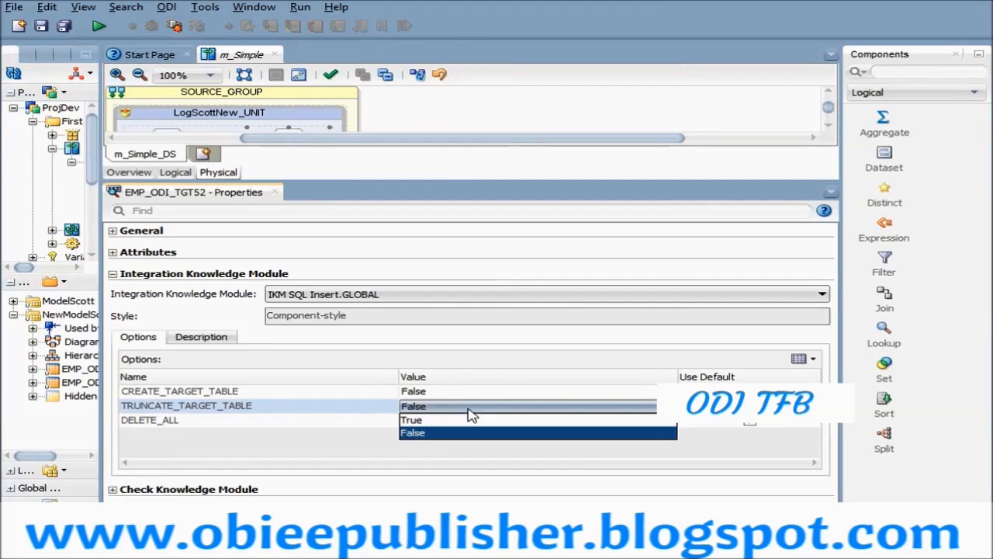
pyautogui.click(449, 419)
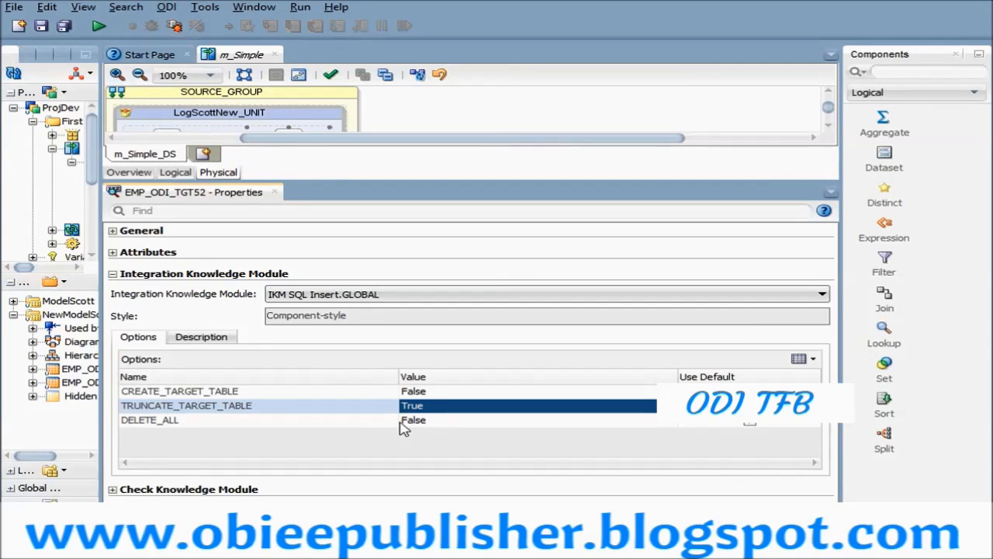
pyautogui.click(306, 419)
pyautogui.click(331, 406)
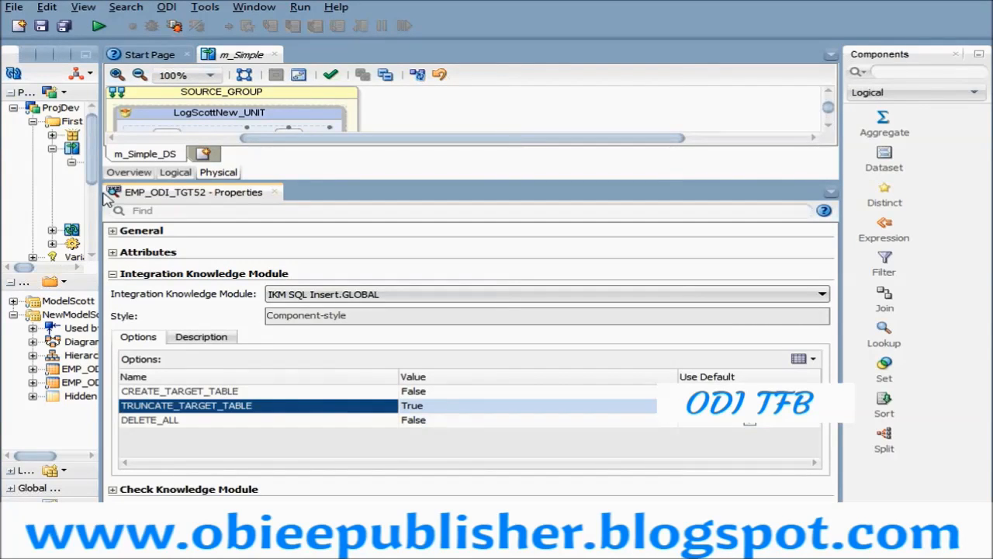
# - Widen the navigator, then save the m_Simple mapping and run it with the default run settings
pyautogui.moveTo(98, 204); pyautogui.dragTo(254, 205)
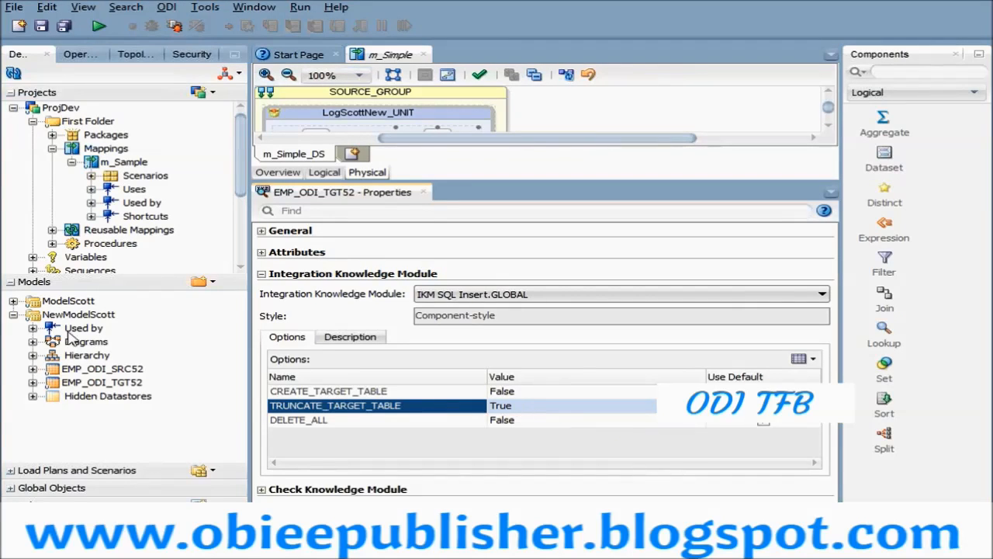
pyautogui.click(41, 28)
pyautogui.click(42, 29)
pyautogui.click(98, 26)
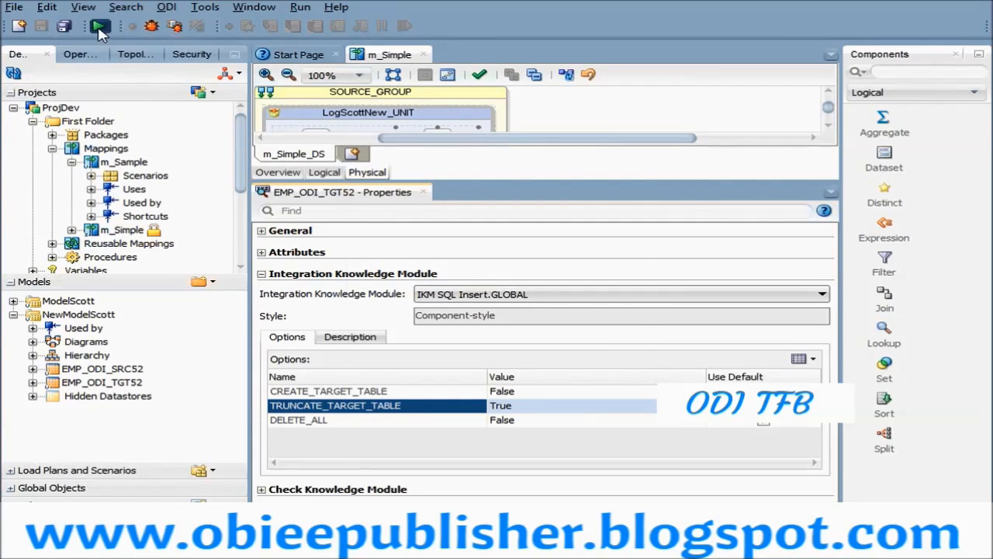
pyautogui.click(511, 346)
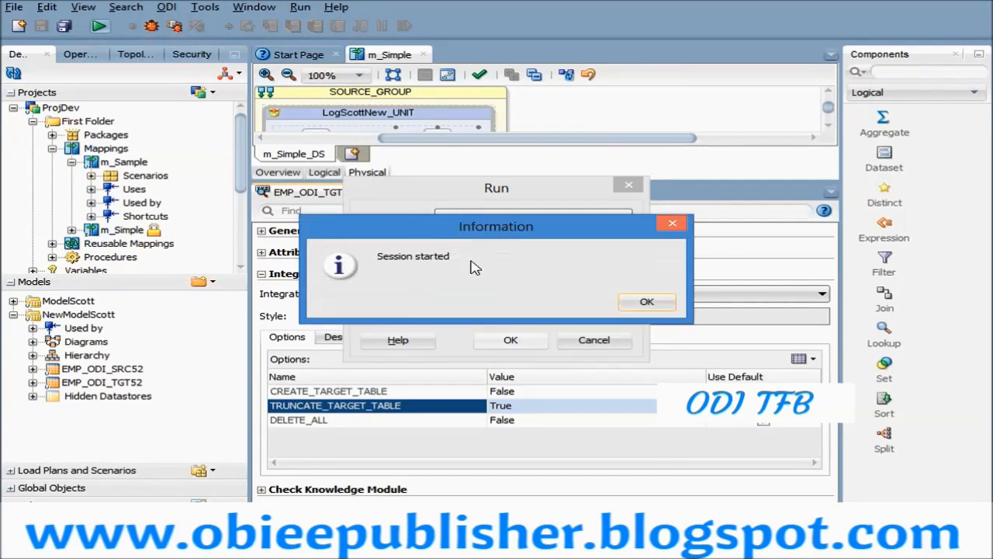
# - Dismiss the session start message and review the task tree of today's m_Simple_DS_SESS session in the Operator, with the navigator widened
pyautogui.click(696, 300)
pyautogui.moveTo(250, 220); pyautogui.dragTo(547, 257)
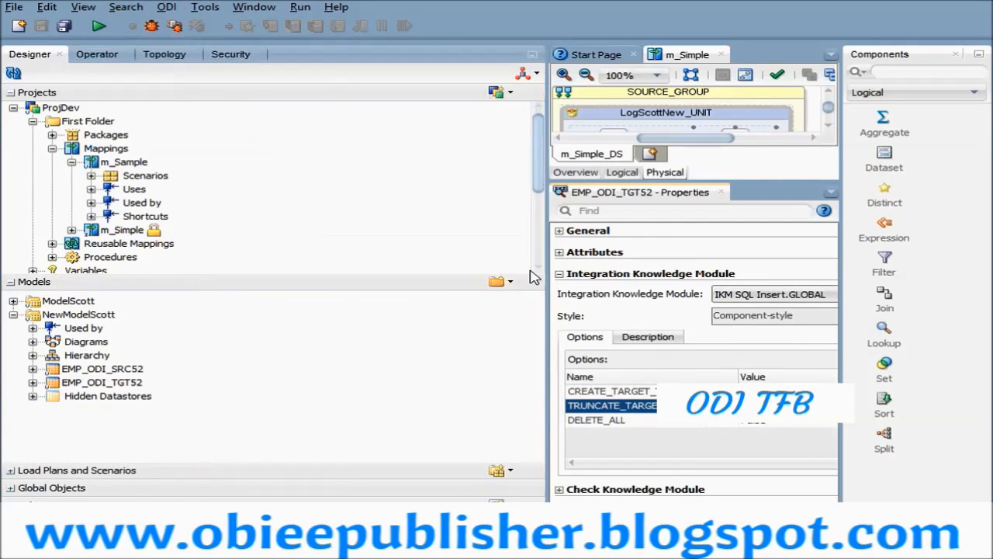
pyautogui.click(97, 56)
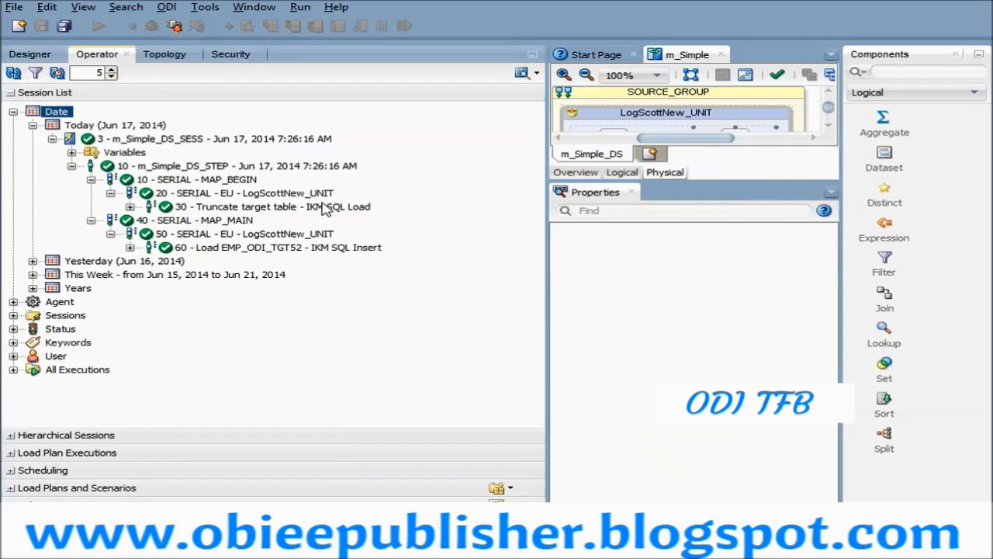
pyautogui.click(311, 210)
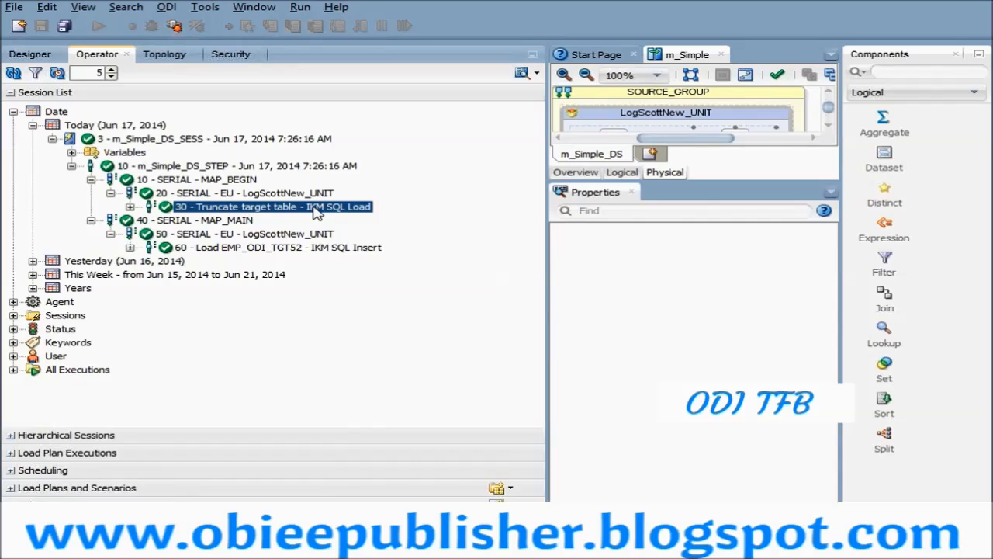
pyautogui.click(227, 221)
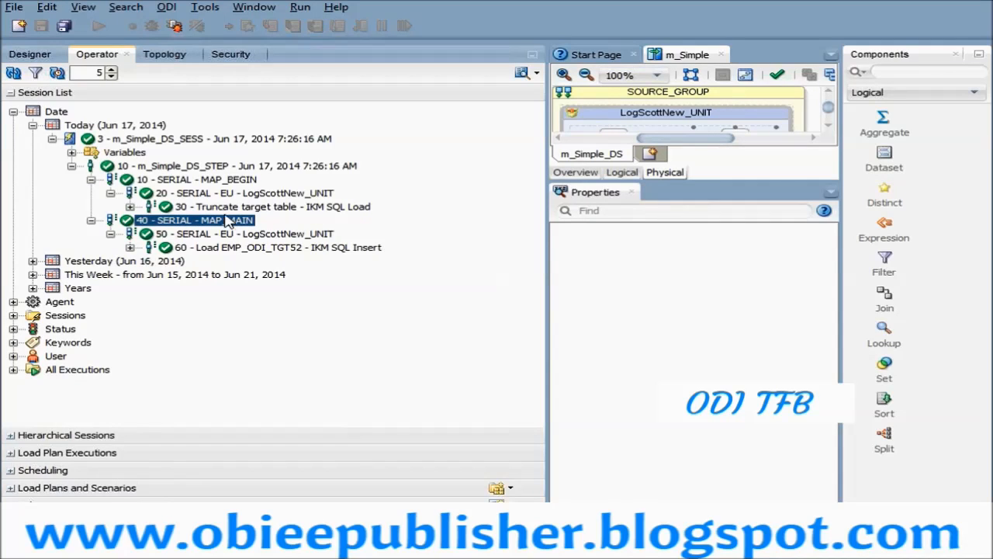
pyautogui.click(303, 207)
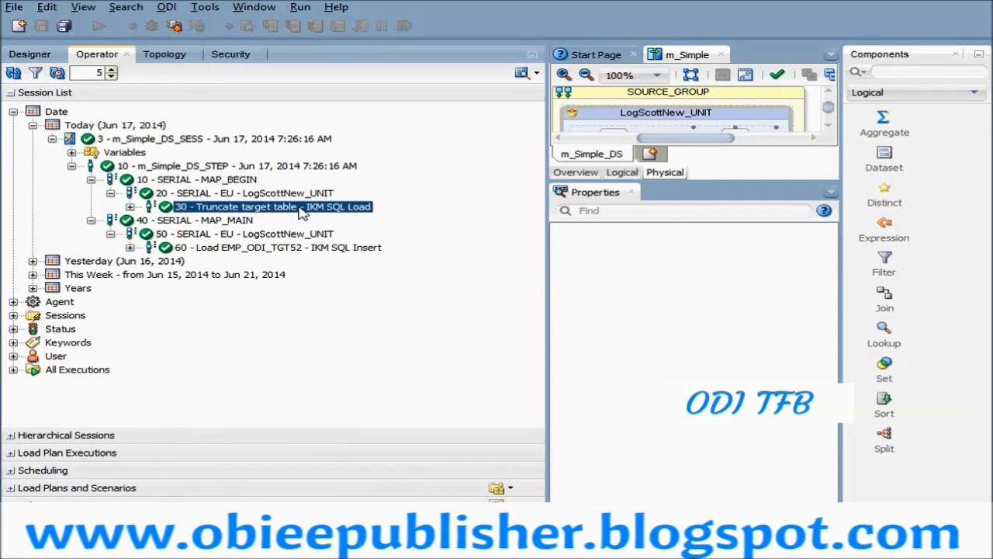
# - Open the Truncate target table session task and examine its executed target code, enlarging the editor area to read the statement
pyautogui.doubleClick(301, 208)
pyautogui.moveTo(548, 240); pyautogui.dragTo(235, 241)
pyautogui.moveTo(395, 200); pyautogui.dragTo(486, 149)
pyautogui.click(272, 93)
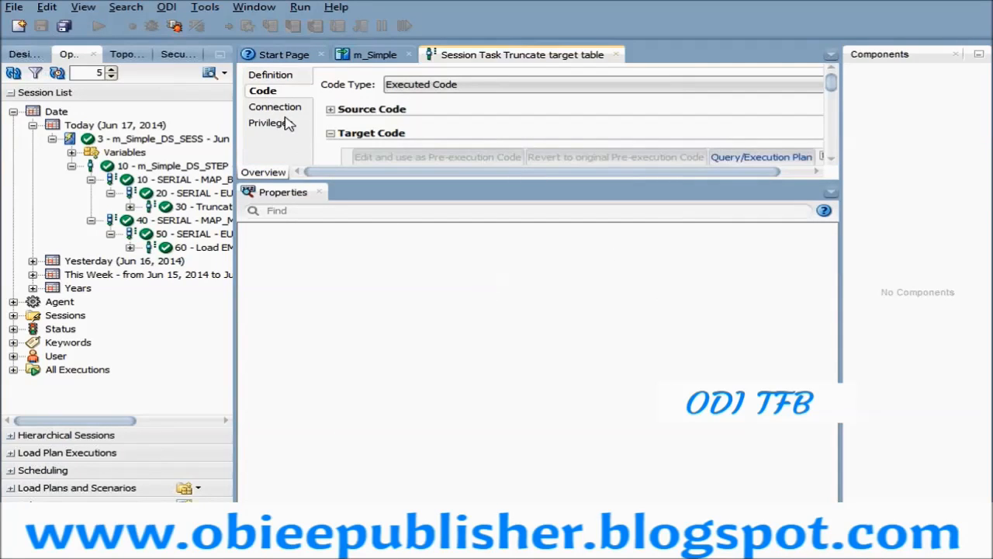
pyautogui.click(377, 244)
pyautogui.moveTo(385, 190); pyautogui.dragTo(417, 411)
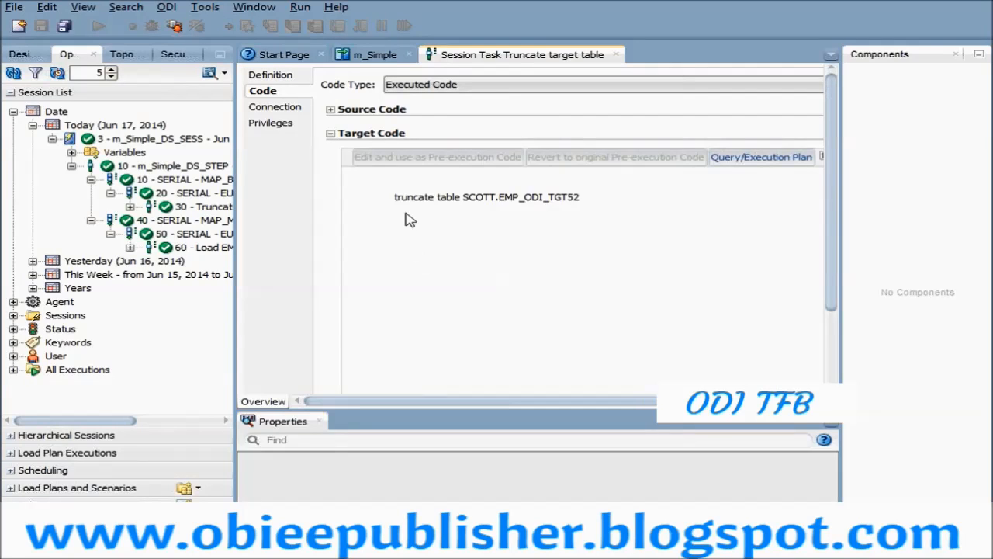
pyautogui.moveTo(392, 199); pyautogui.dragTo(602, 203)
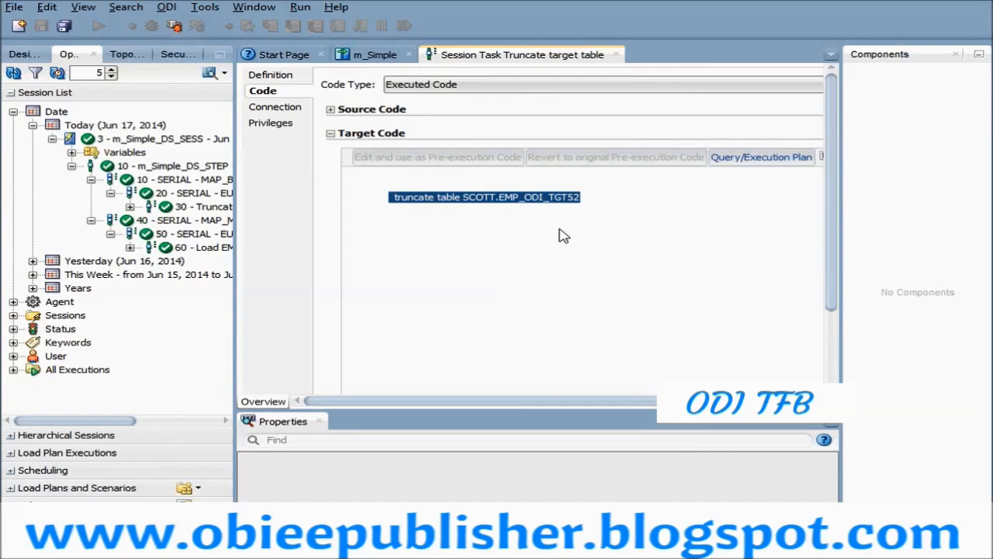
# - Return to the m_Simple mapping and review the EMP_ODI_TGT52 target in its physical and logical designs
pyautogui.click(372, 55)
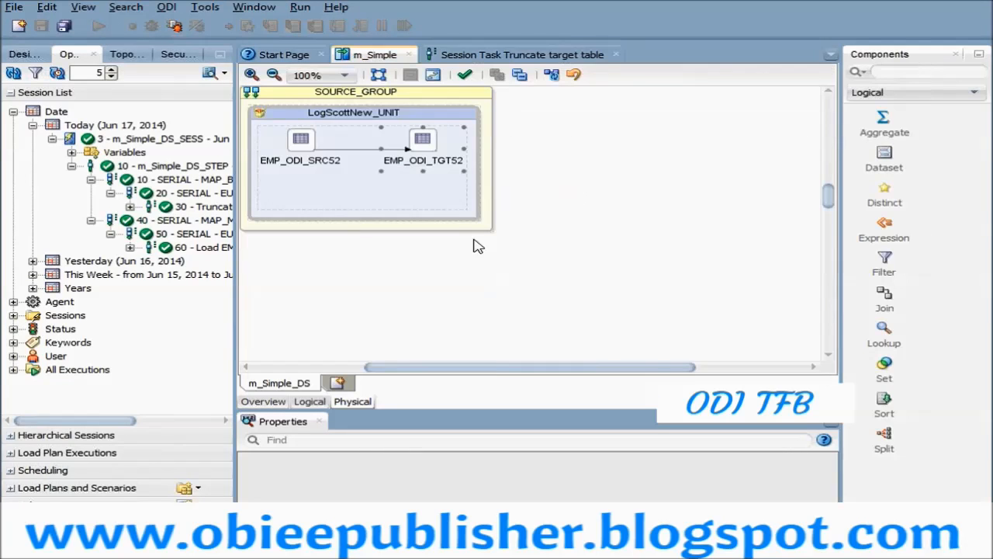
pyautogui.click(426, 144)
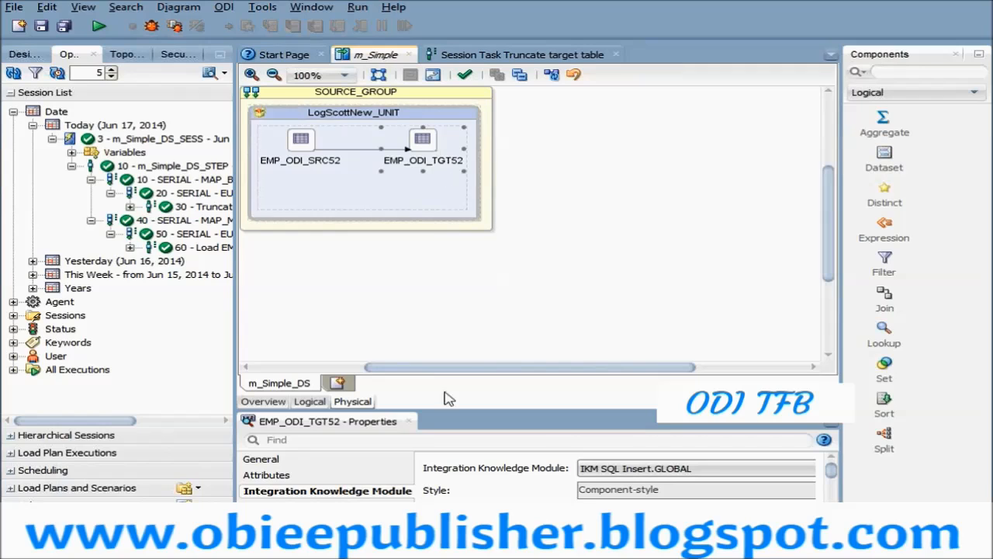
pyautogui.click(320, 401)
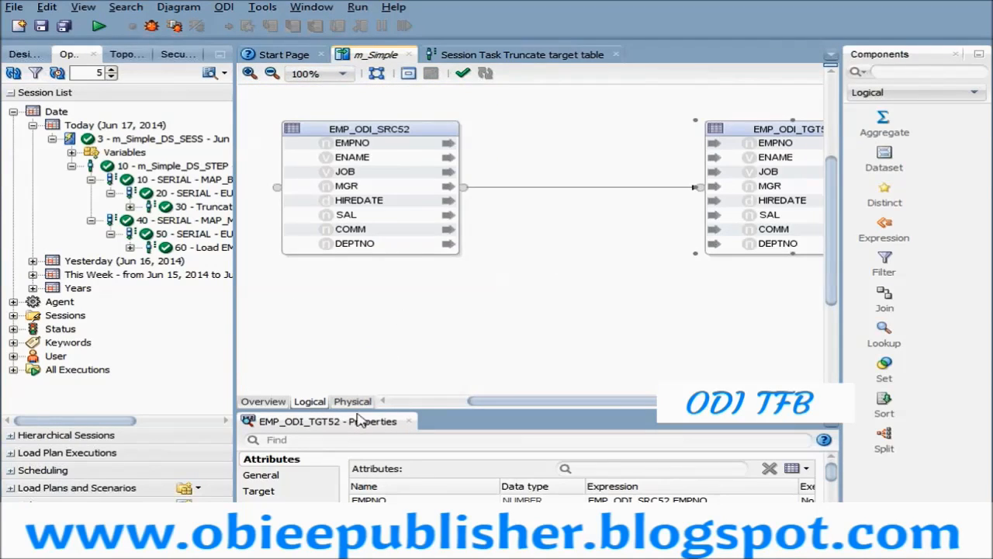
pyautogui.click(353, 402)
pyautogui.click(571, 137)
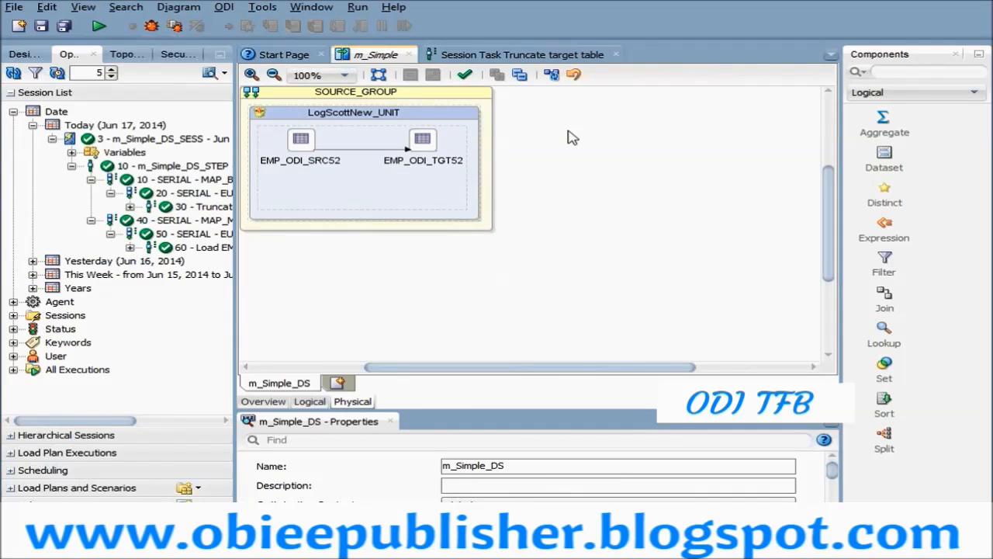
# - Recheck the truncate statement in the Truncate target table session task, then close that task
pyautogui.click(518, 56)
pyautogui.moveTo(394, 198); pyautogui.dragTo(619, 204)
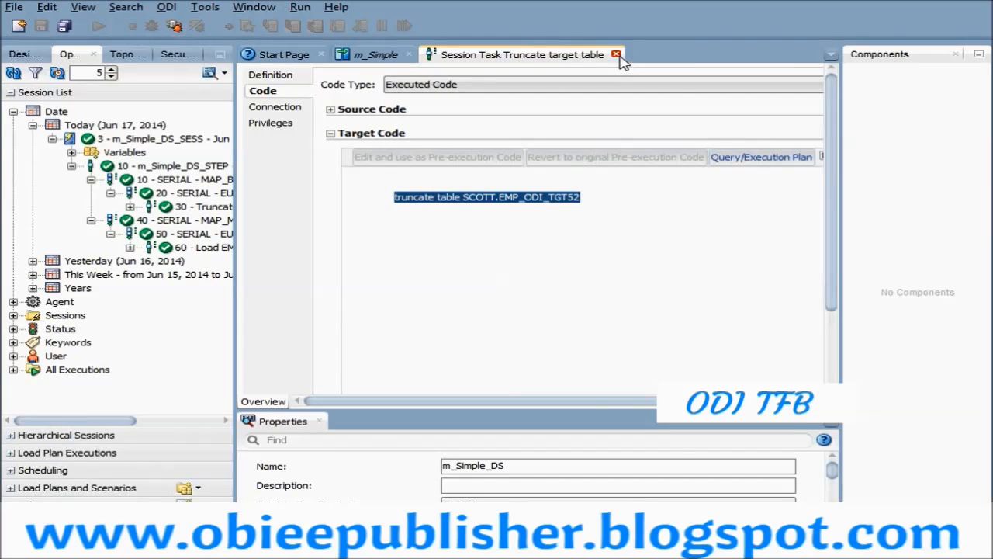
pyautogui.click(616, 55)
# - Open the Load EMP_ODI_TGT52 session task, examine its INSERT and SELECT target code, then close the task and widen the navigator
pyautogui.moveTo(237, 252); pyautogui.dragTo(397, 256)
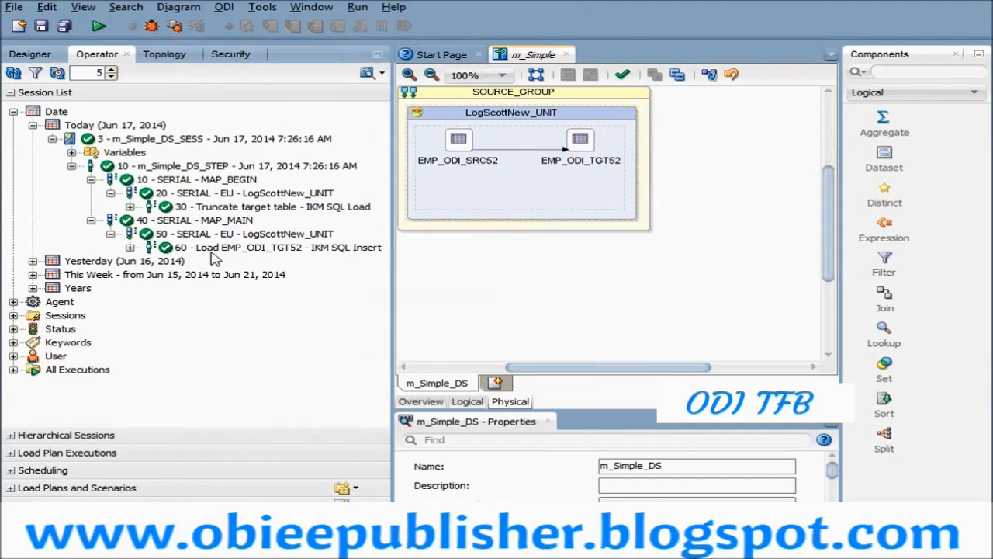
pyautogui.doubleClick(208, 248)
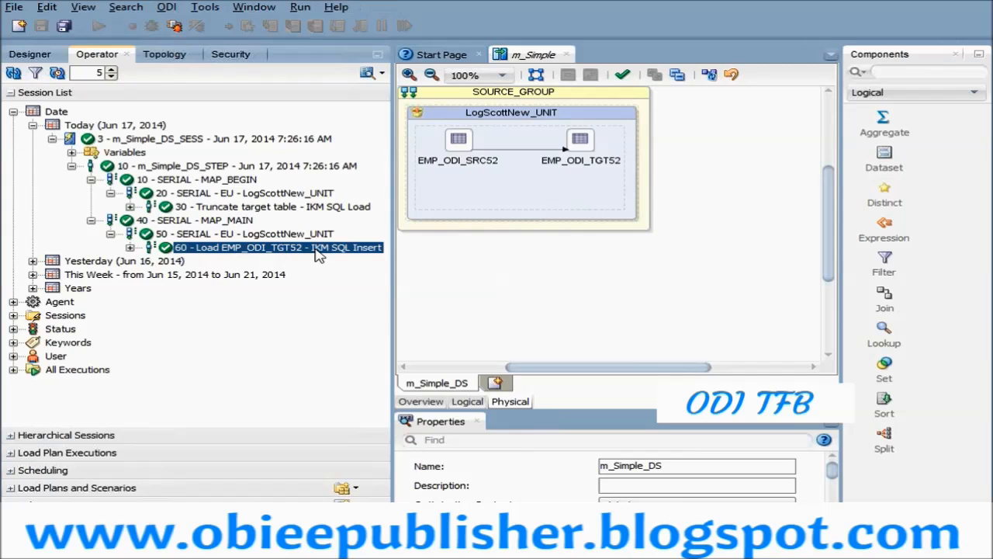
pyautogui.moveTo(393, 277); pyautogui.dragTo(221, 284)
pyautogui.click(240, 92)
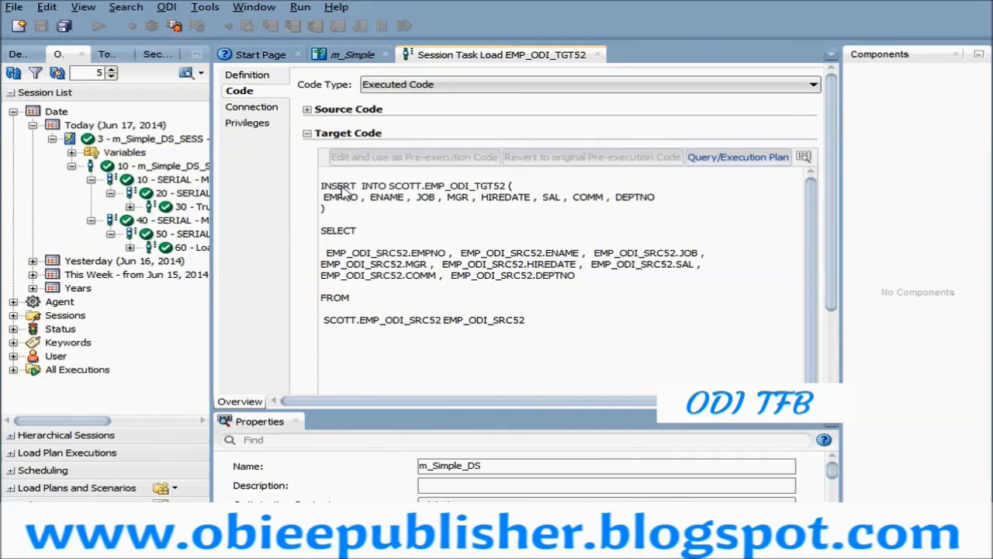
pyautogui.moveTo(331, 187); pyautogui.dragTo(512, 320)
pyautogui.click(539, 247)
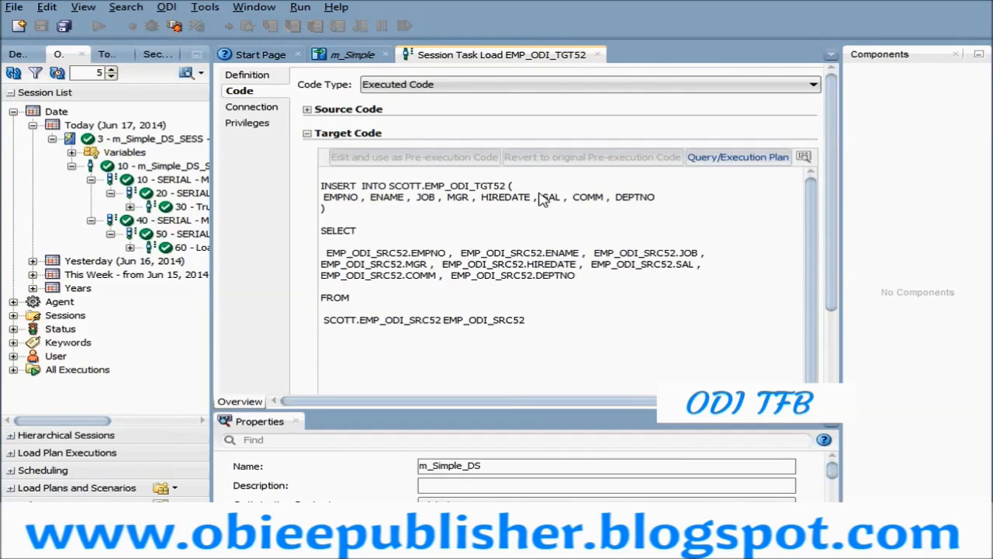
pyautogui.click(597, 54)
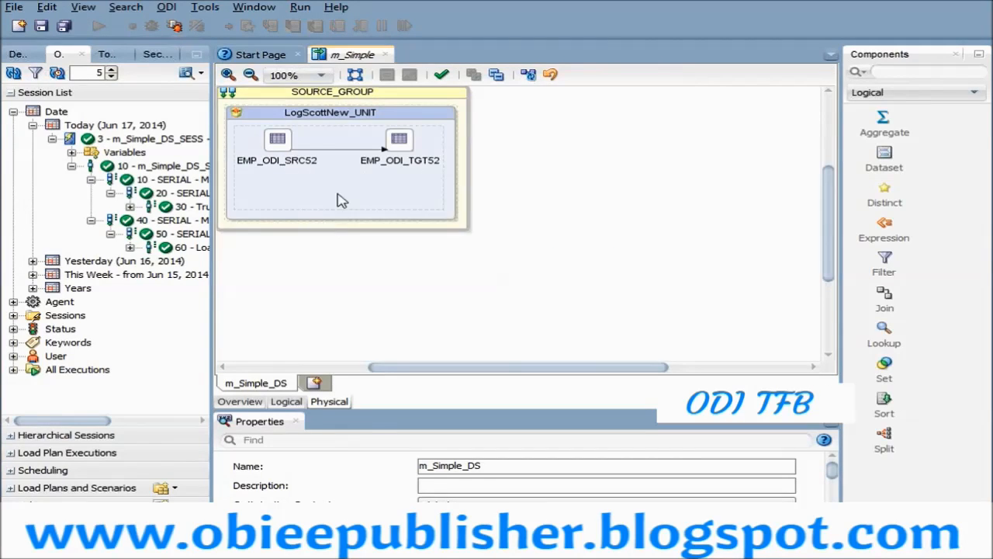
pyautogui.moveTo(213, 240); pyautogui.dragTo(309, 241)
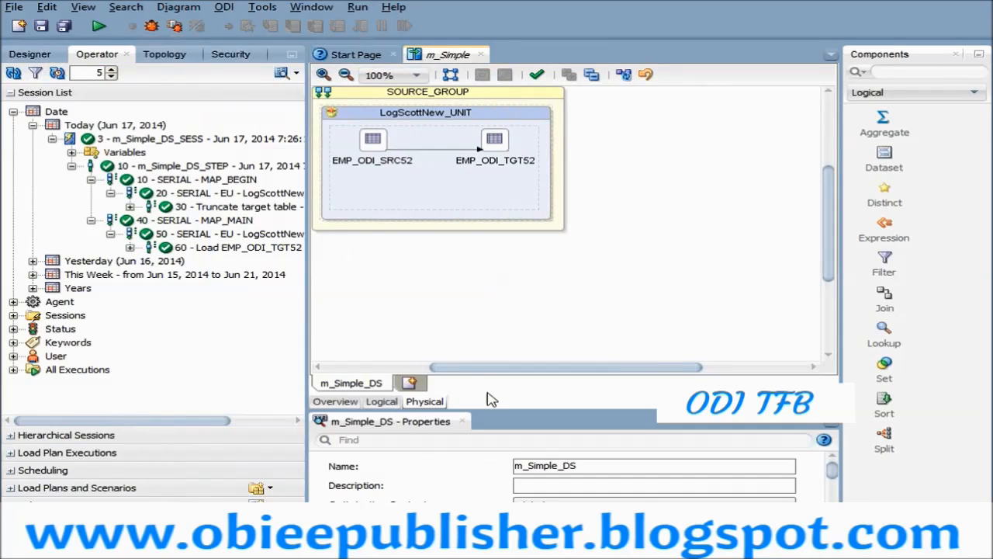